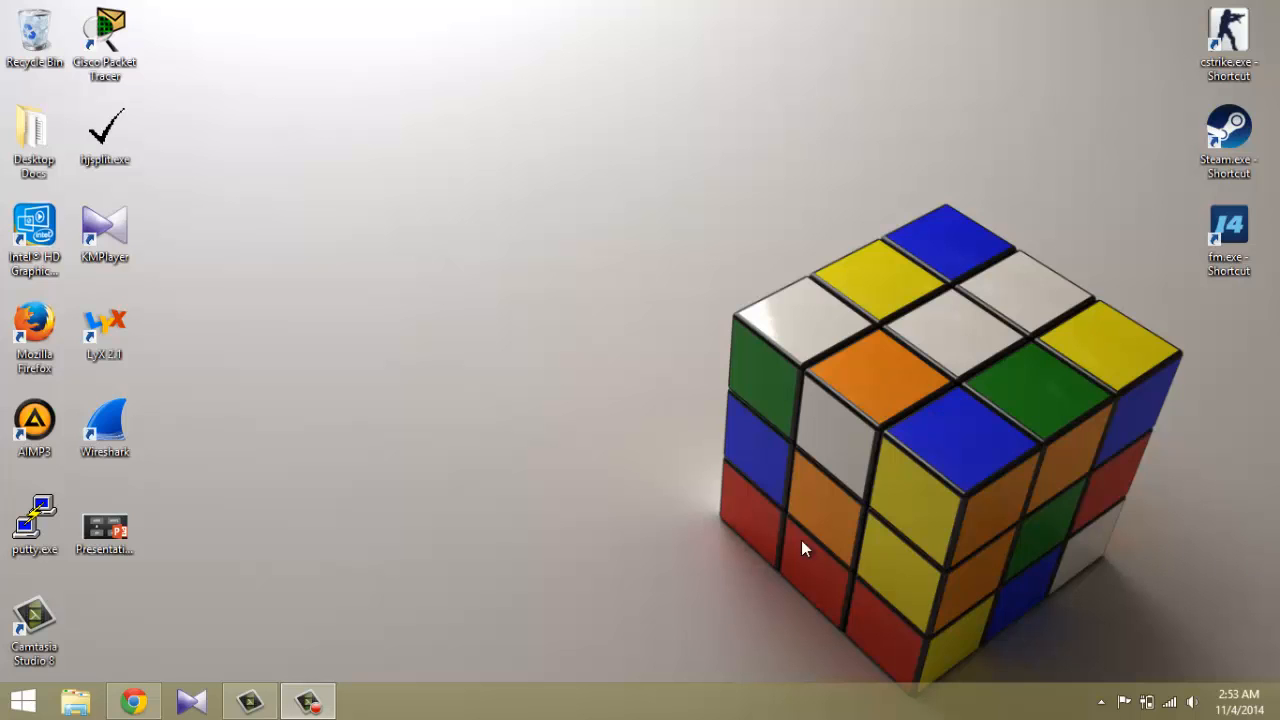
# Open the presentation from the desktop, go through the HTTP and HTTPS port slides, and end the slide show
pyautogui.doubleClick(104, 530)
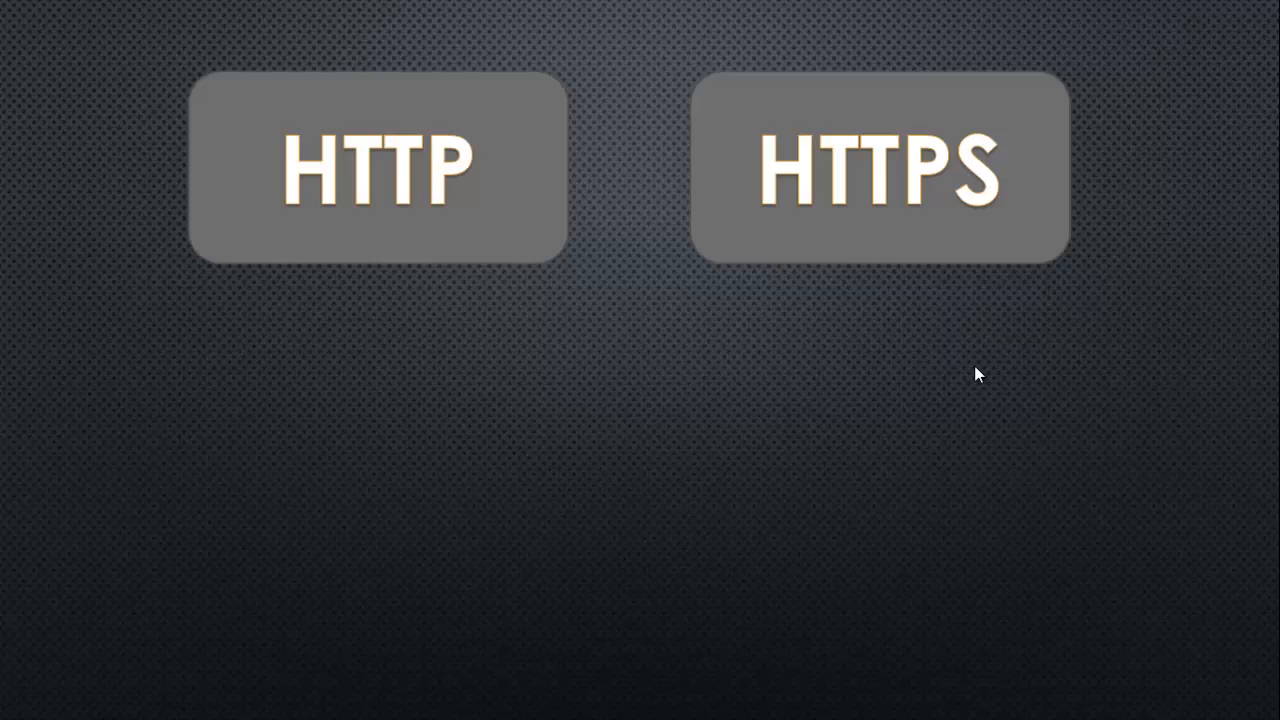
pyautogui.click(951, 469)
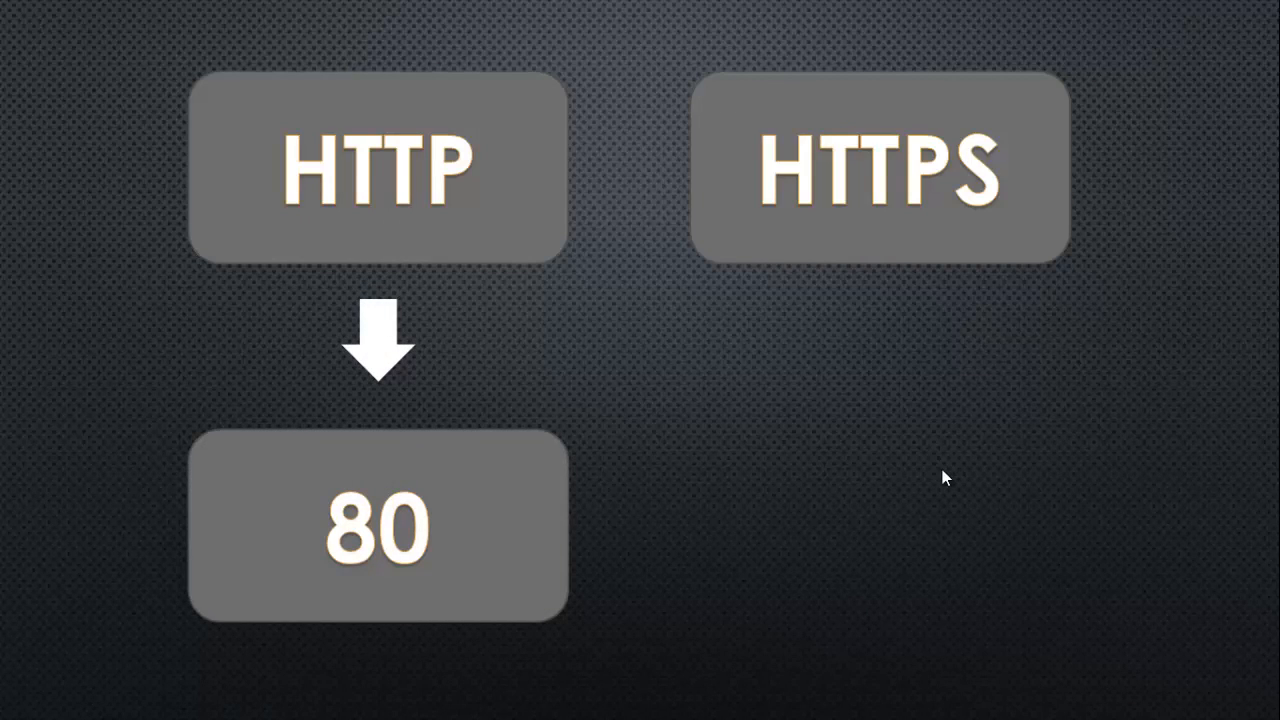
pyautogui.click(942, 469)
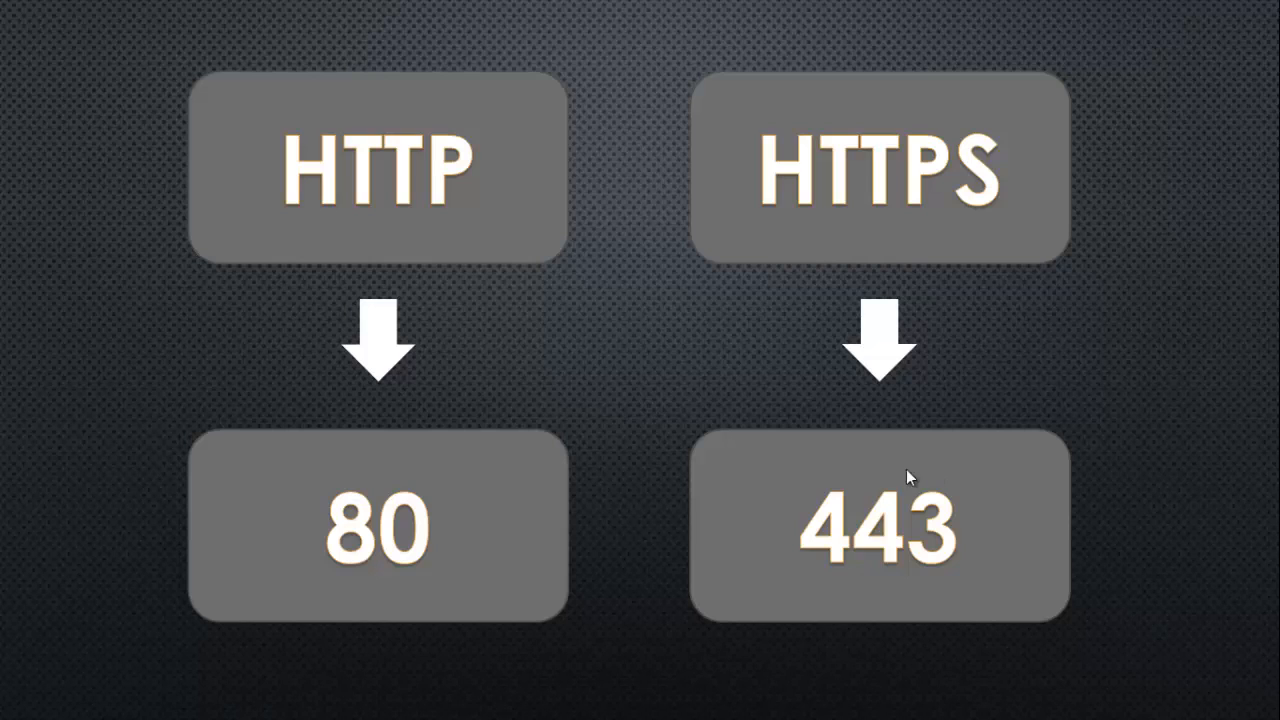
pyautogui.rightClick(764, 558)
pyautogui.click(829, 530)
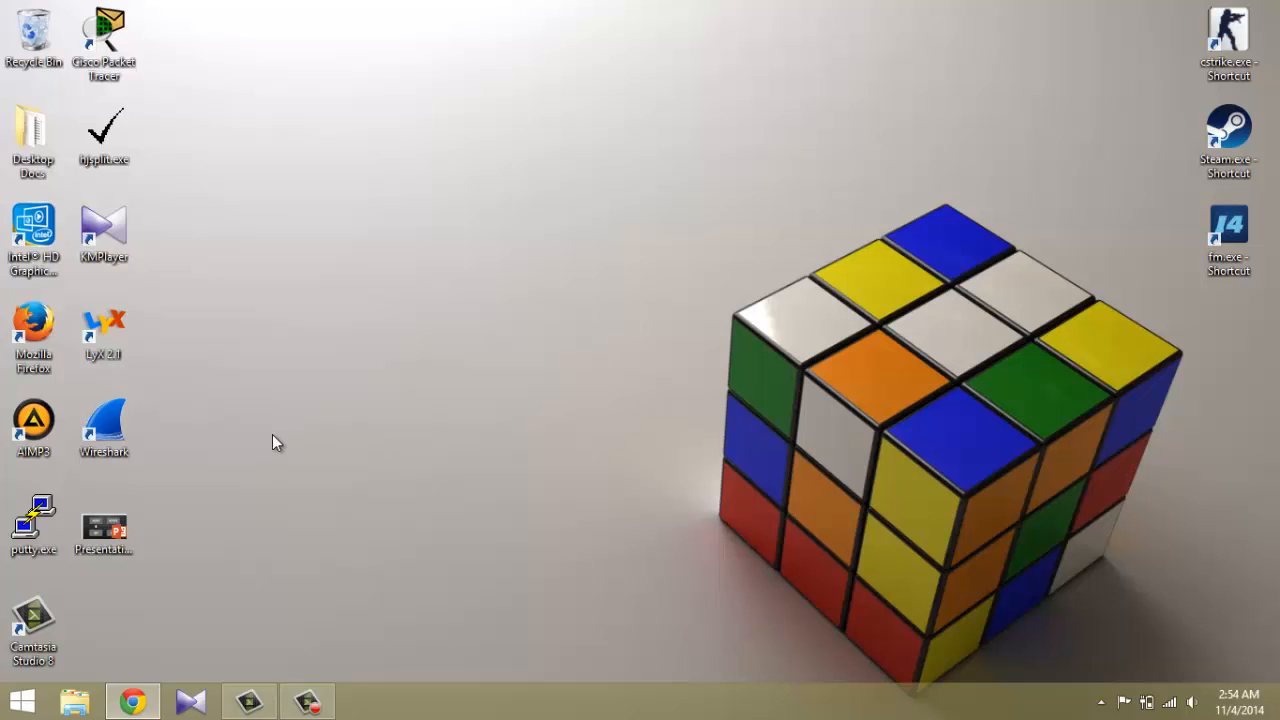
# Launch Wireshark and select Wi-Fi as the interface to capture from
pyautogui.click(105, 428)
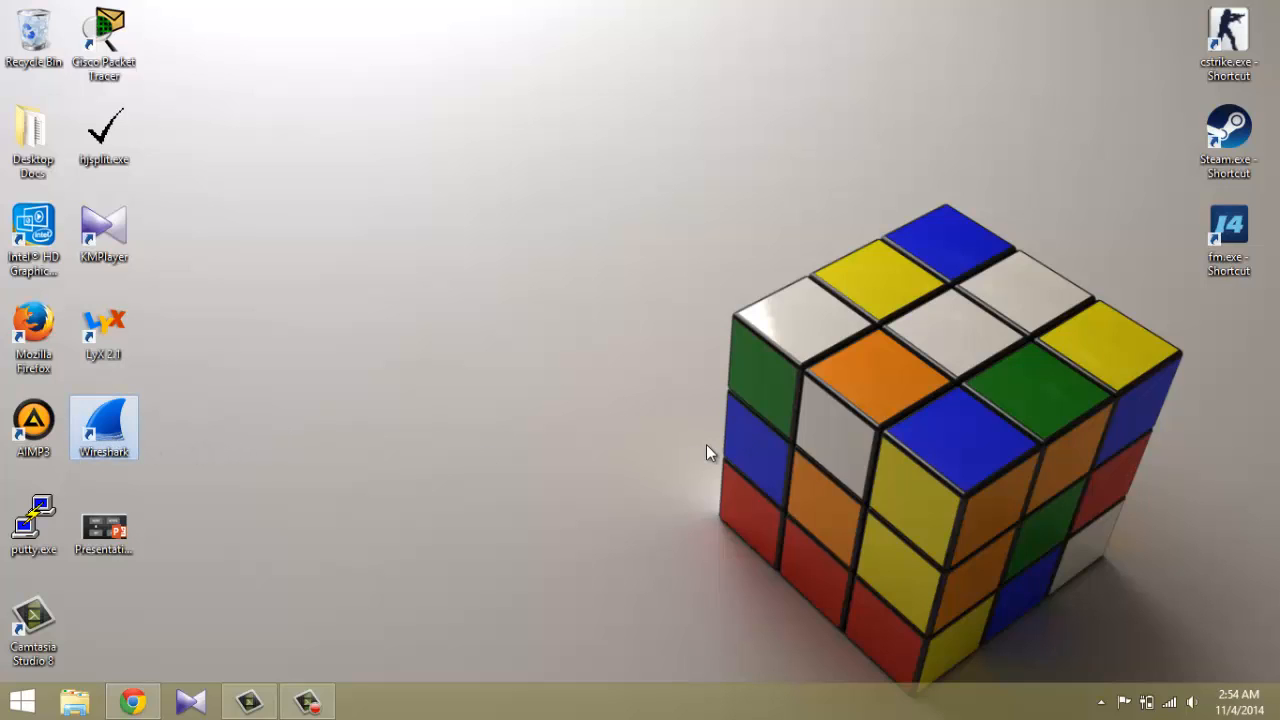
pyautogui.doubleClick(114, 428)
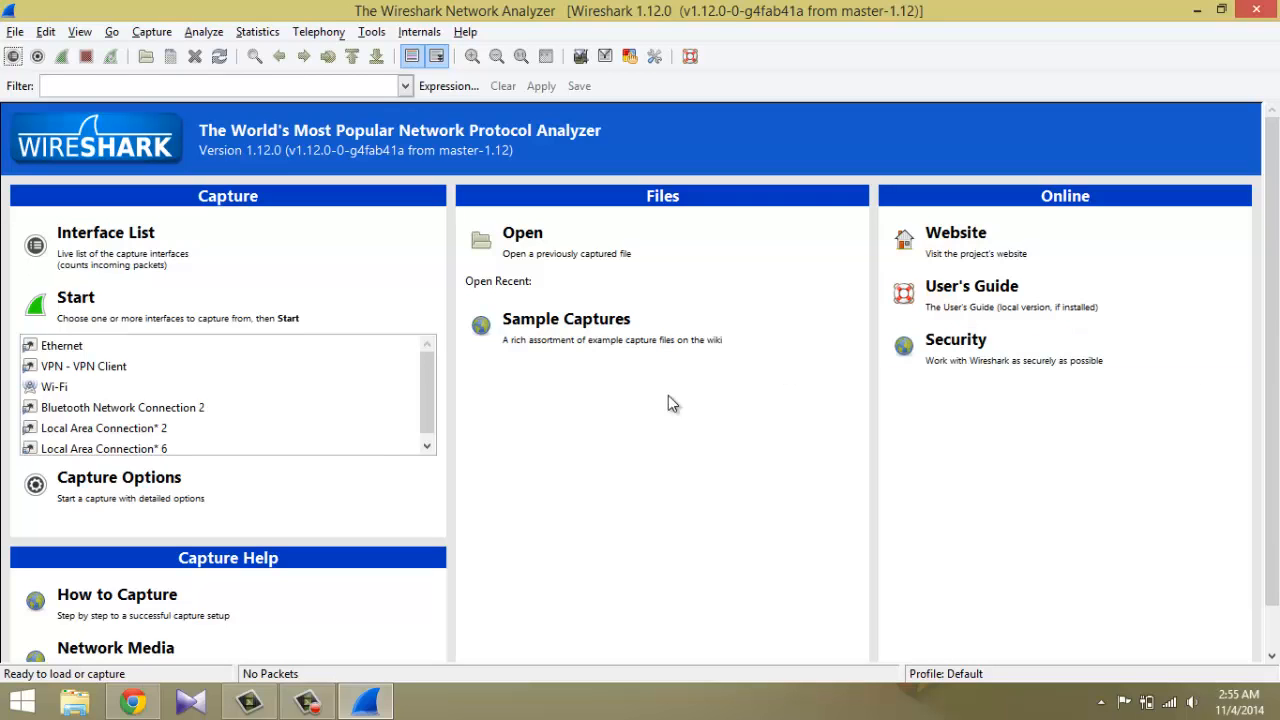
pyautogui.moveTo(432, 387); pyautogui.dragTo(432, 392)
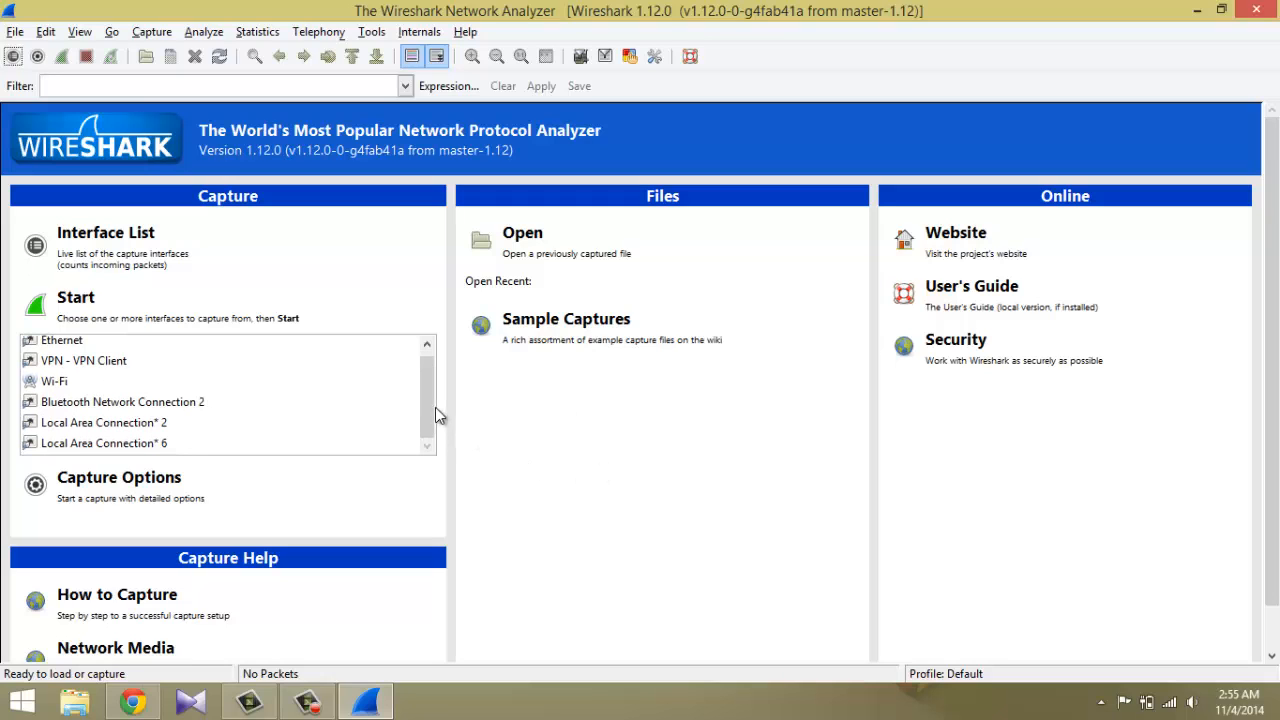
pyautogui.moveTo(435, 407); pyautogui.dragTo(430, 400)
pyautogui.click(82, 346)
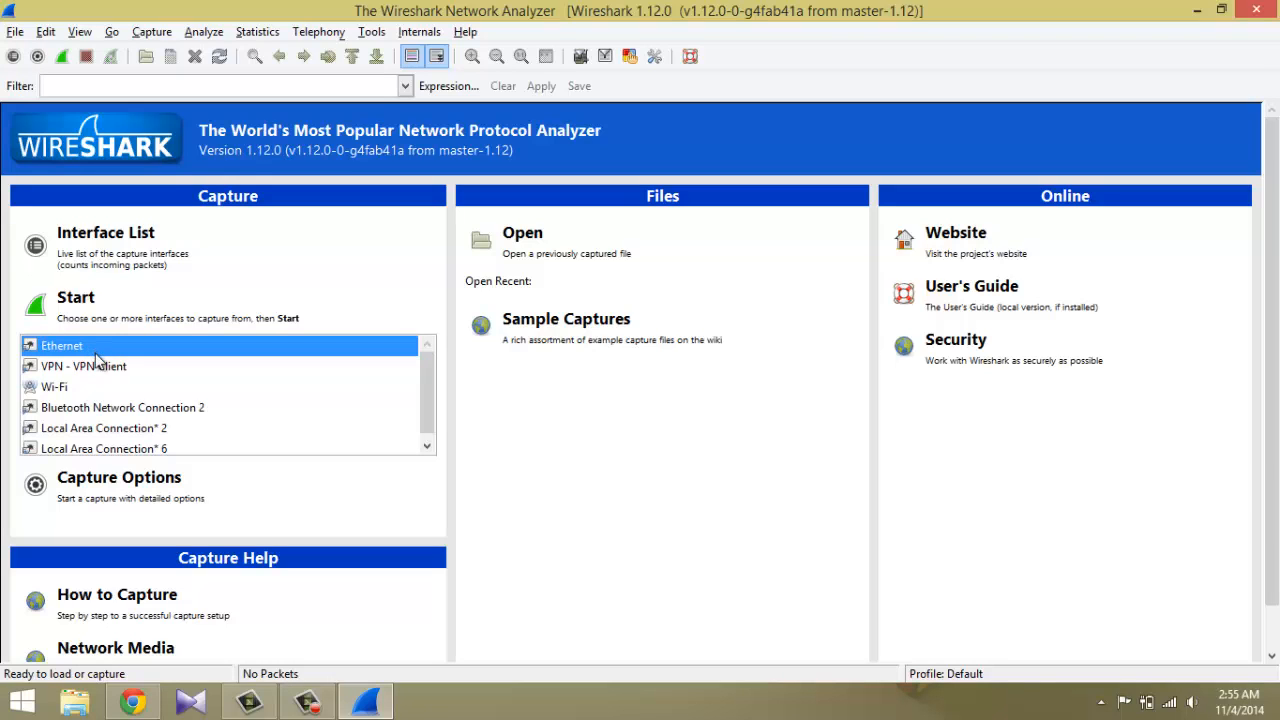
pyautogui.click(101, 387)
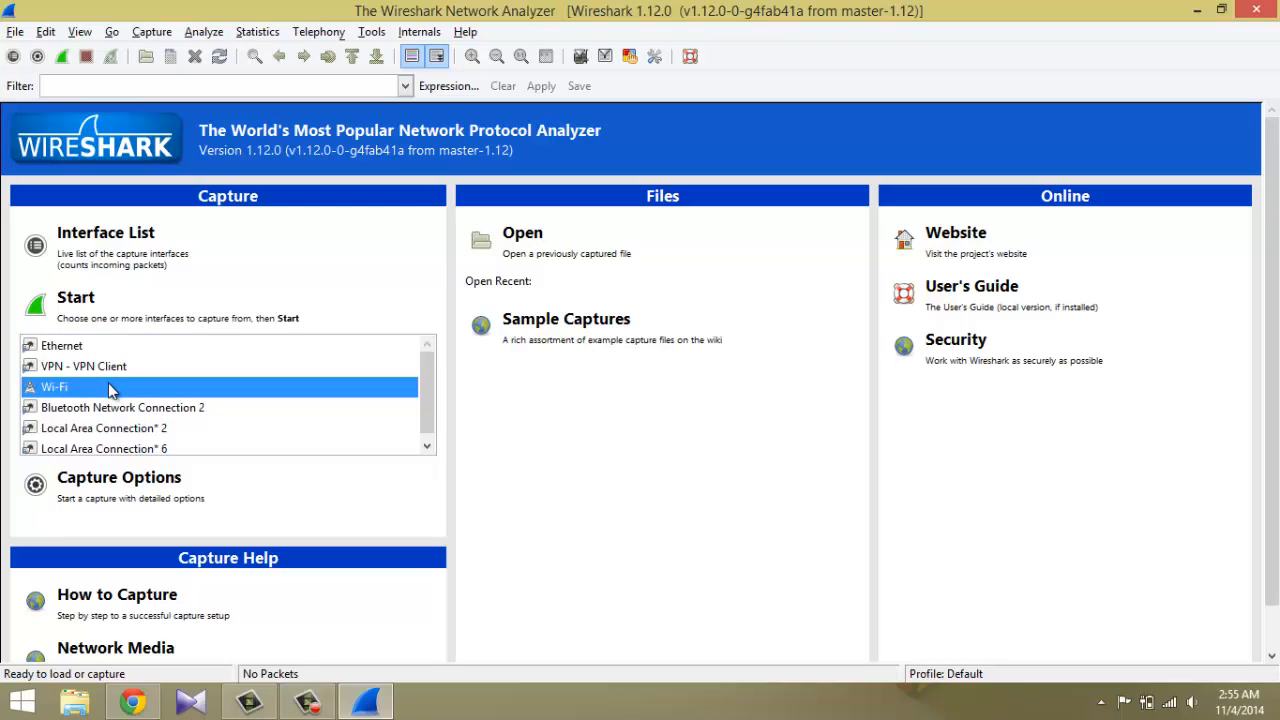
pyautogui.scroll(-1, 246, 400)
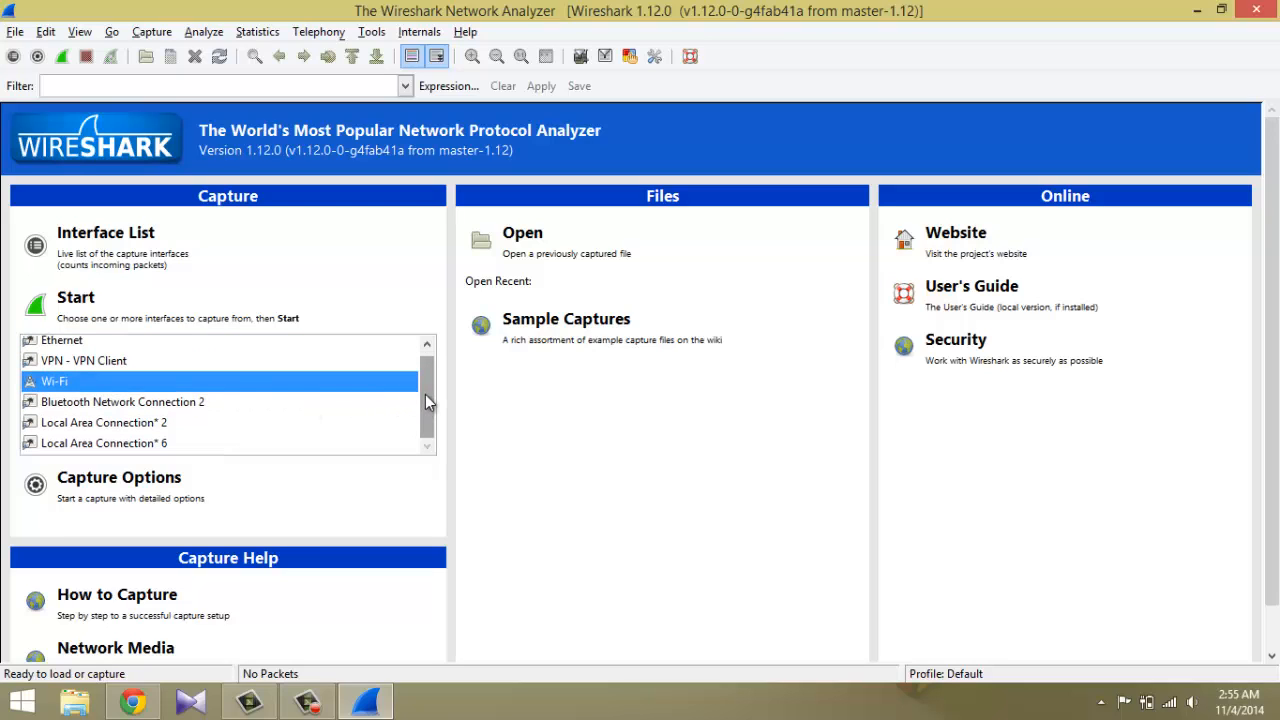
pyautogui.moveTo(426, 393); pyautogui.dragTo(427, 385)
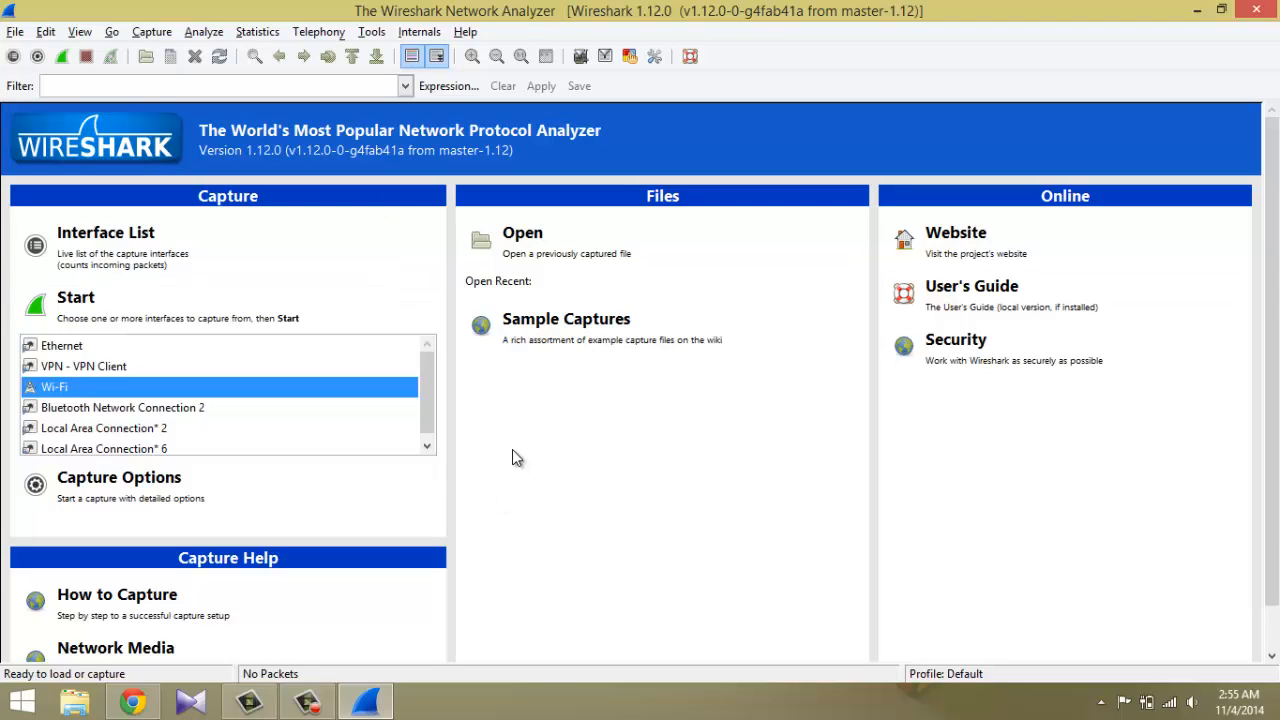
# Open the Capture Interfaces window and move it to the middle of the screen
pyautogui.click(157, 38)
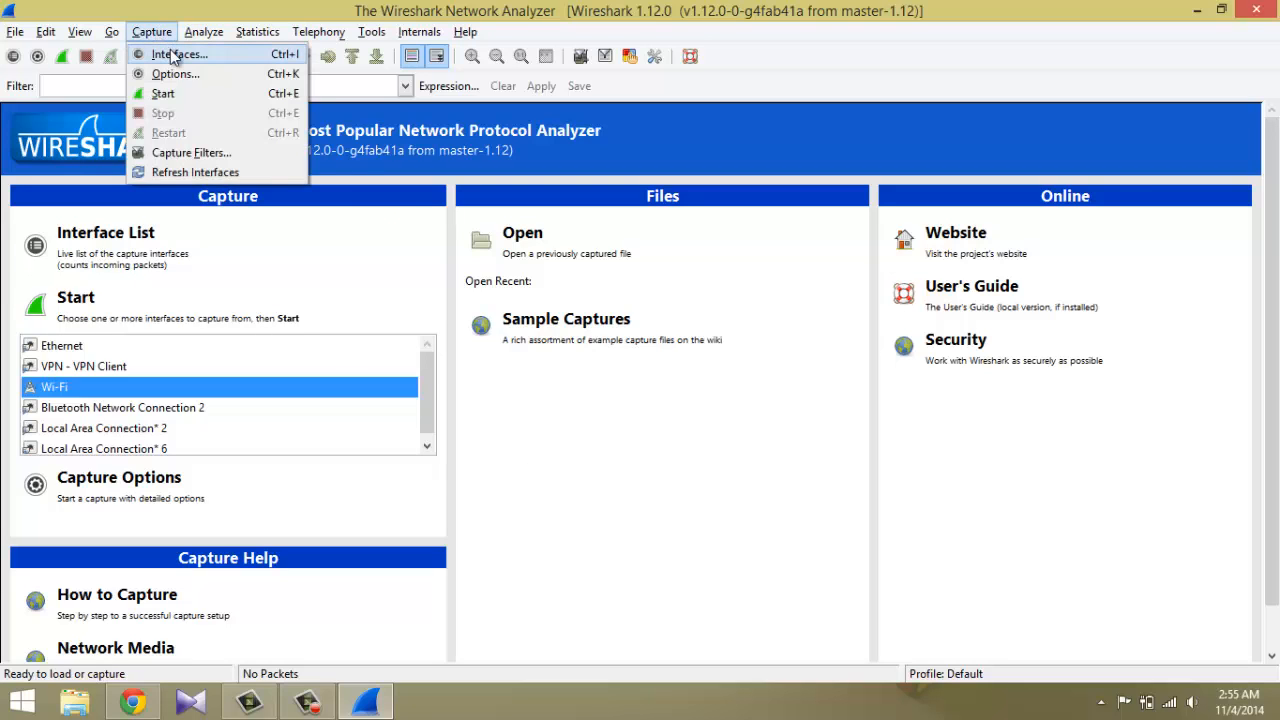
pyautogui.click(172, 57)
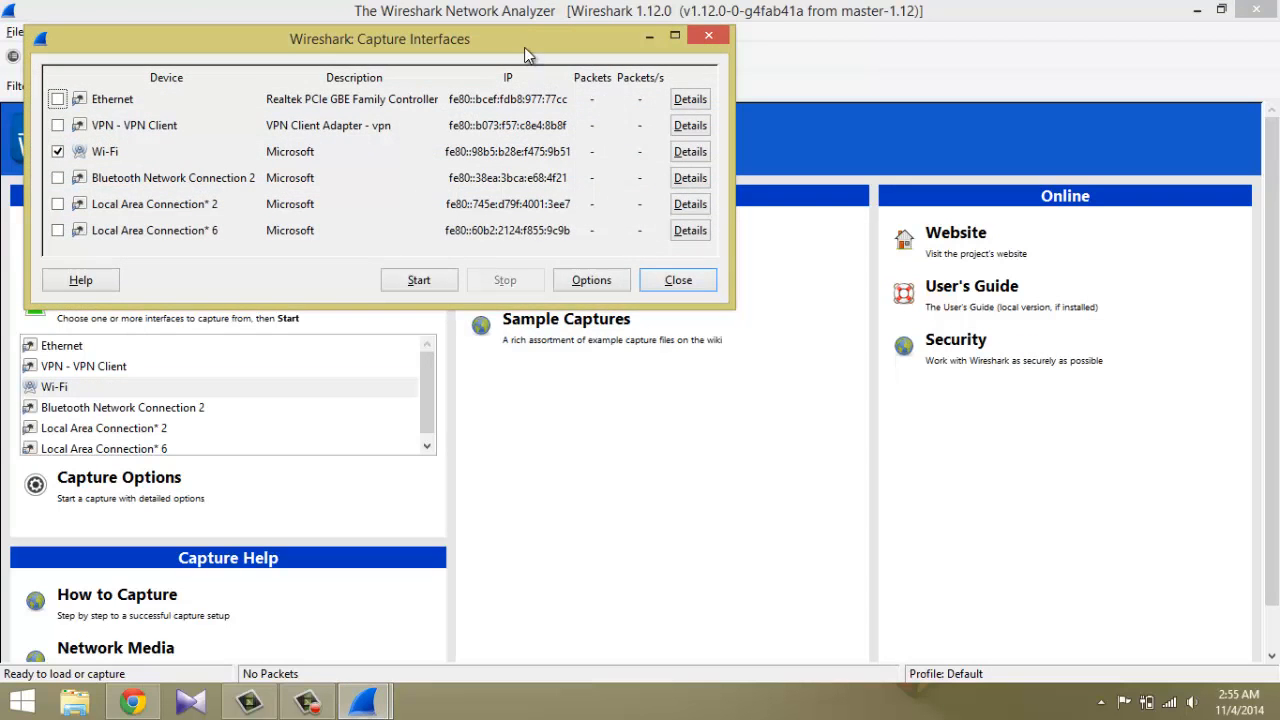
pyautogui.moveTo(524, 47); pyautogui.dragTo(796, 245)
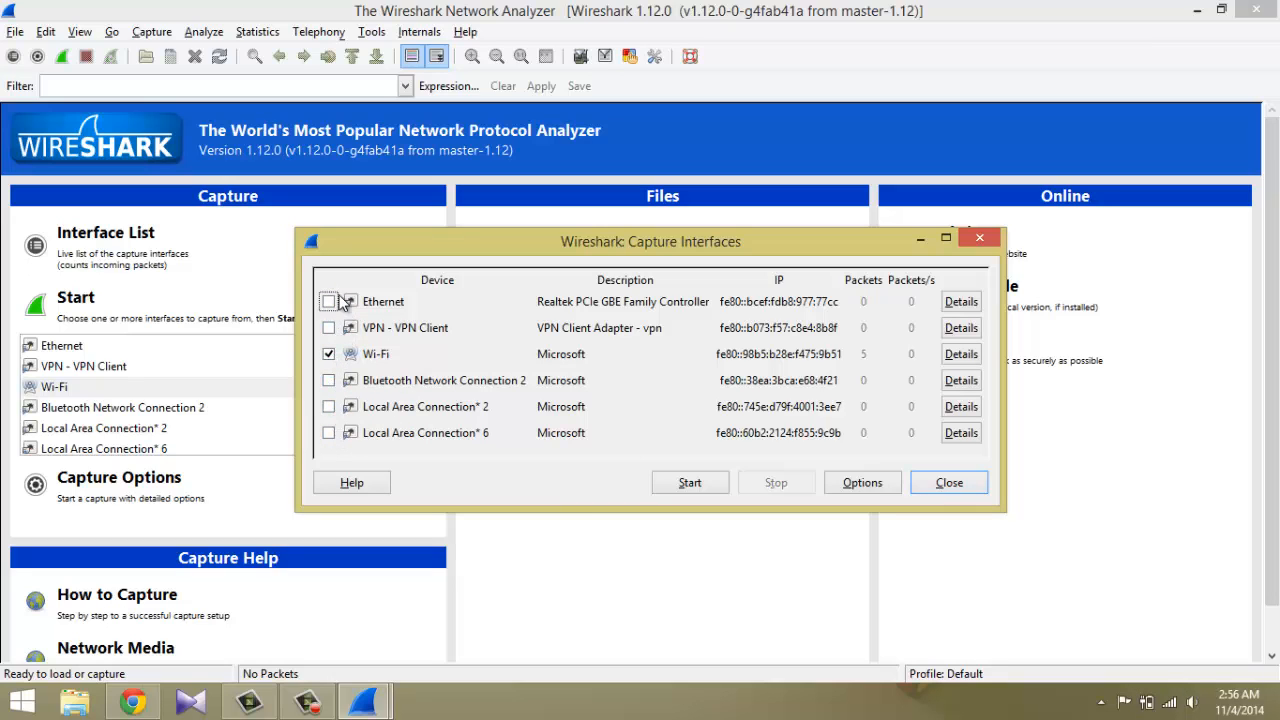
# Minimize the Wireshark windows and compare the HTTP login page 19.scele.ui.ac.id with the HTTPS page scele.ui.ac.id in Chrome
pyautogui.click(1205, 12)
pyautogui.click(1205, 12)
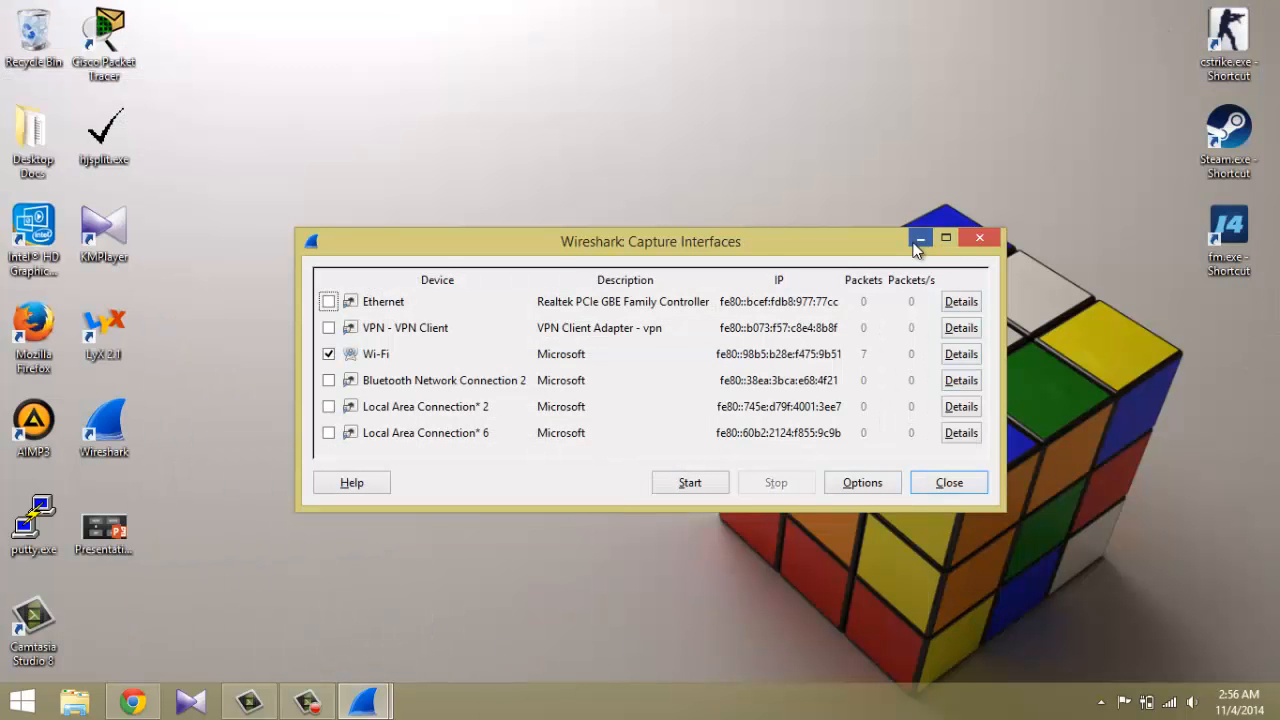
pyautogui.click(915, 242)
pyautogui.click(133, 702)
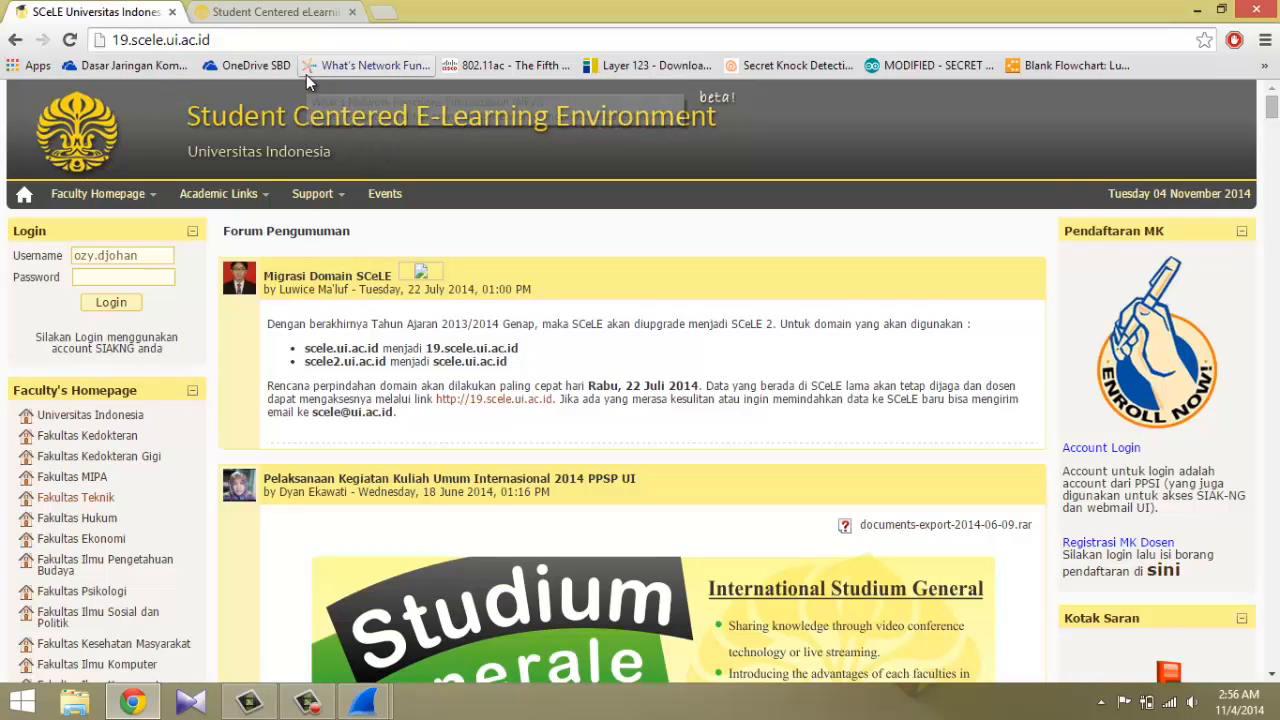
pyautogui.click(288, 12)
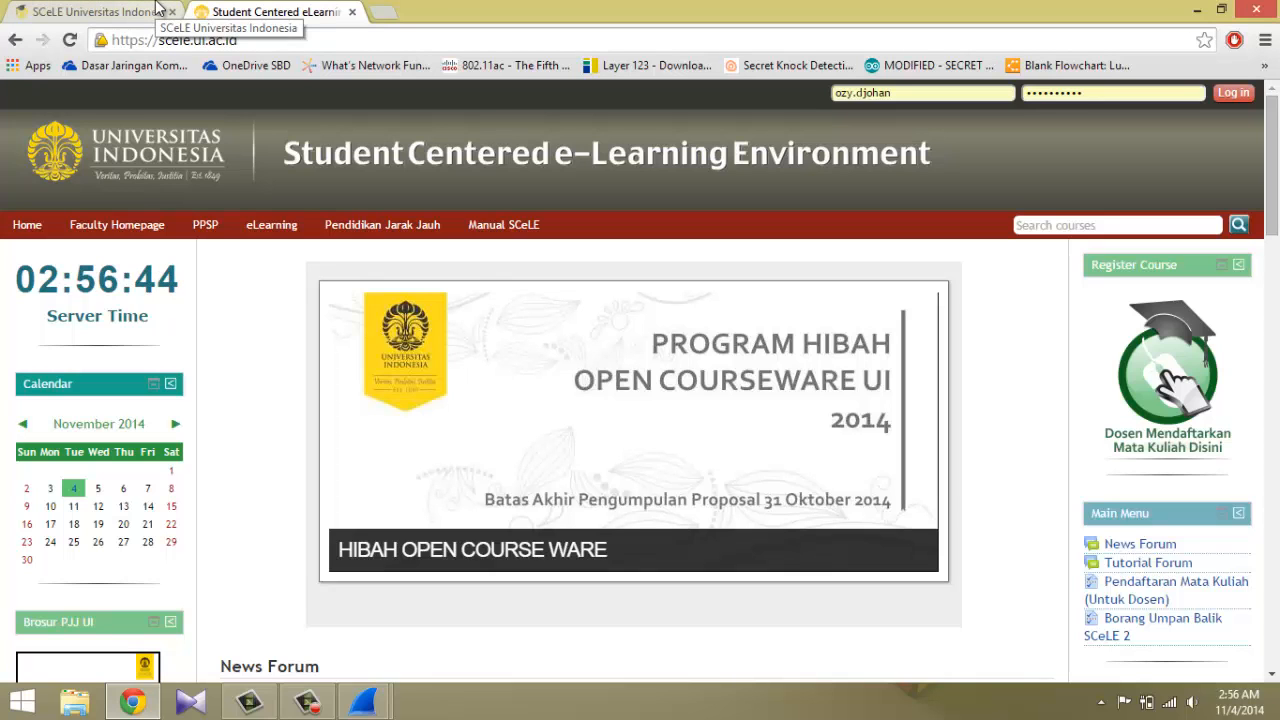
pyautogui.click(156, 10)
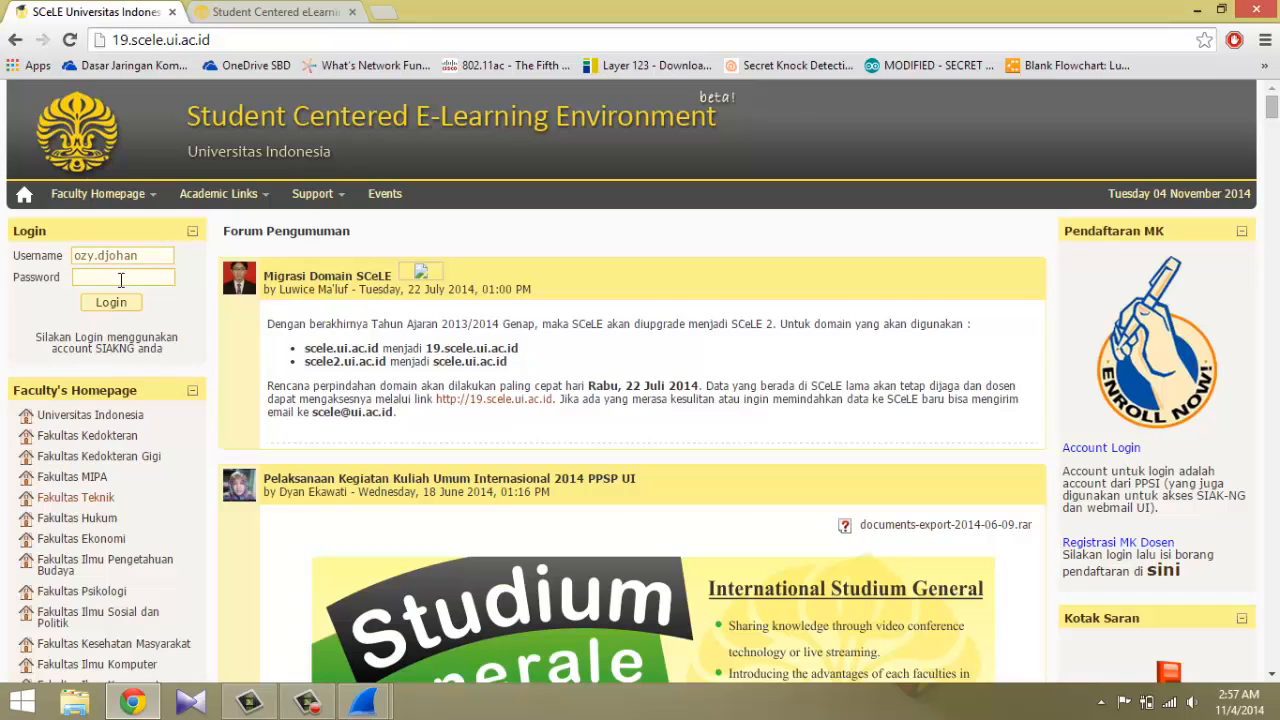
pyautogui.click(215, 12)
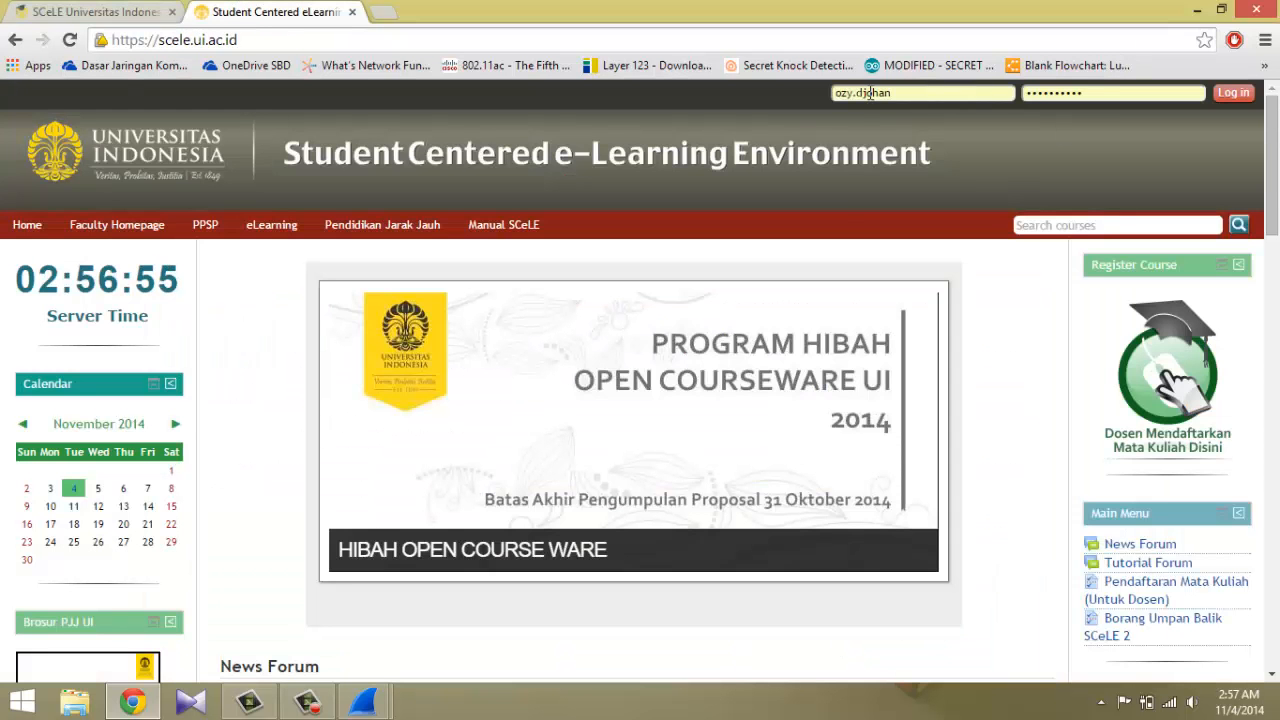
pyautogui.click(128, 12)
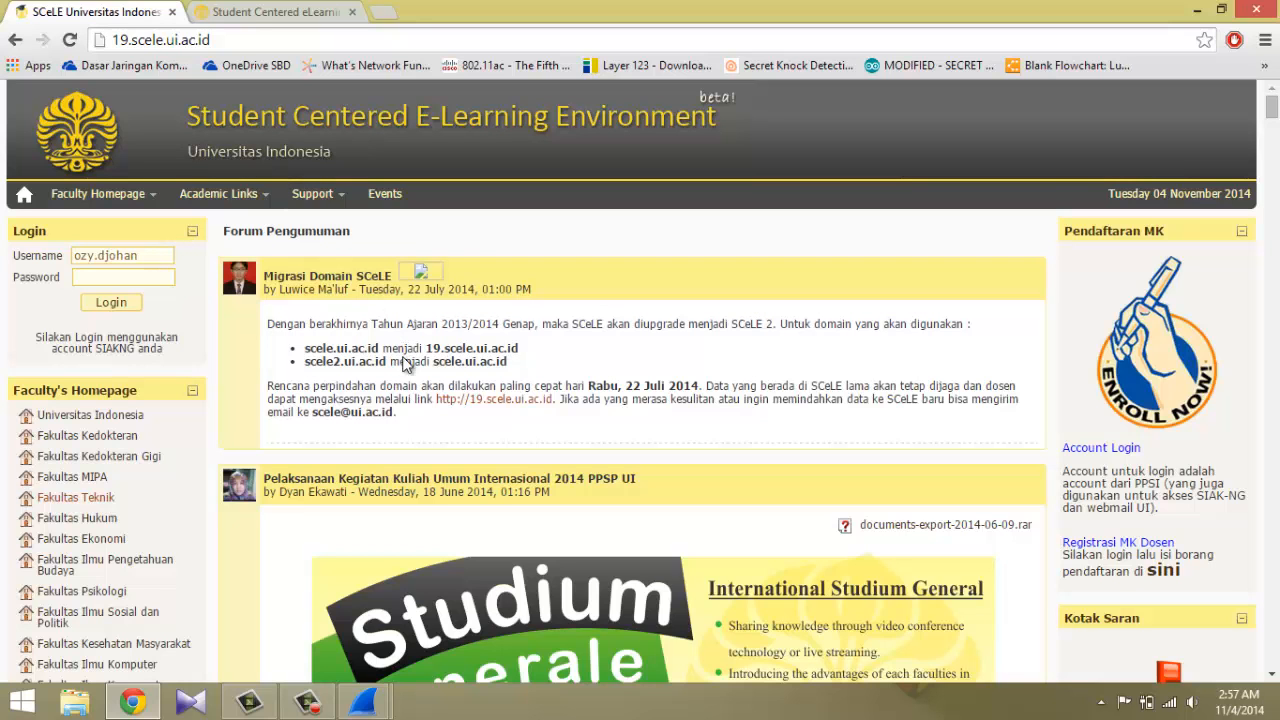
# Switch back to Wireshark, start a live capture on the Wi-Fi interface and bring up the running packet list
pyautogui.moveTo(364, 700)
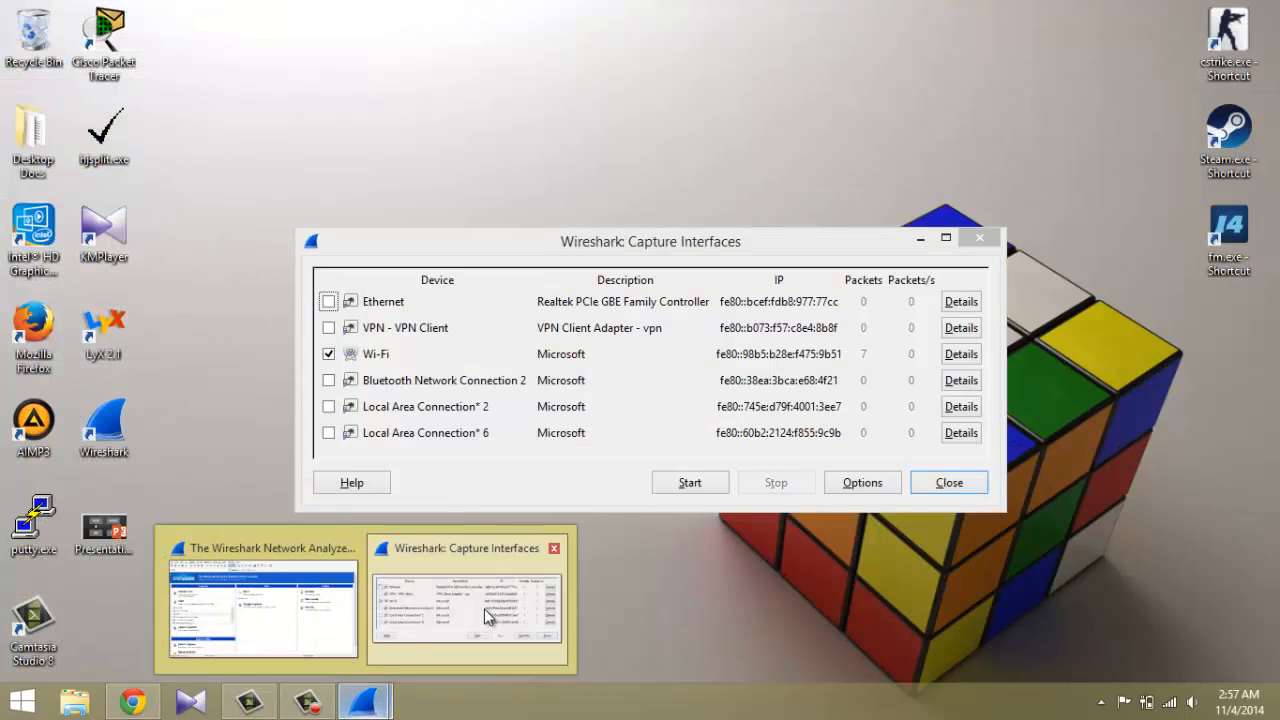
pyautogui.click(484, 608)
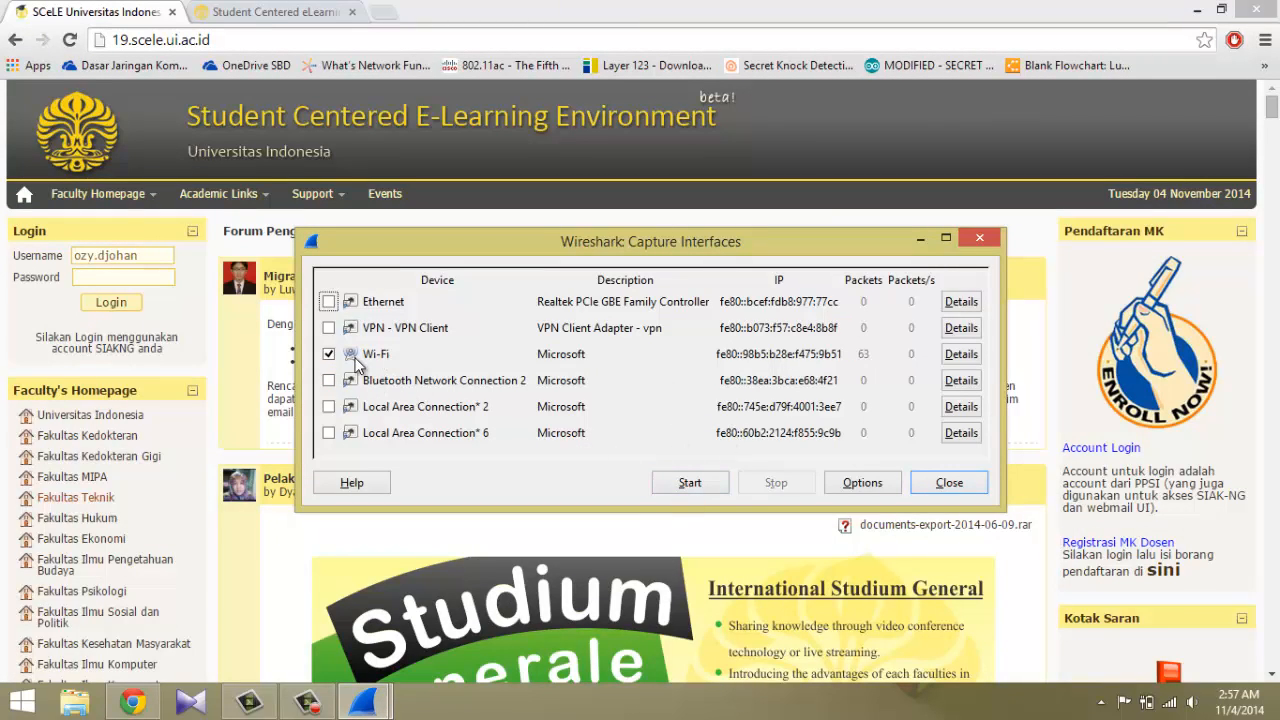
pyautogui.click(681, 482)
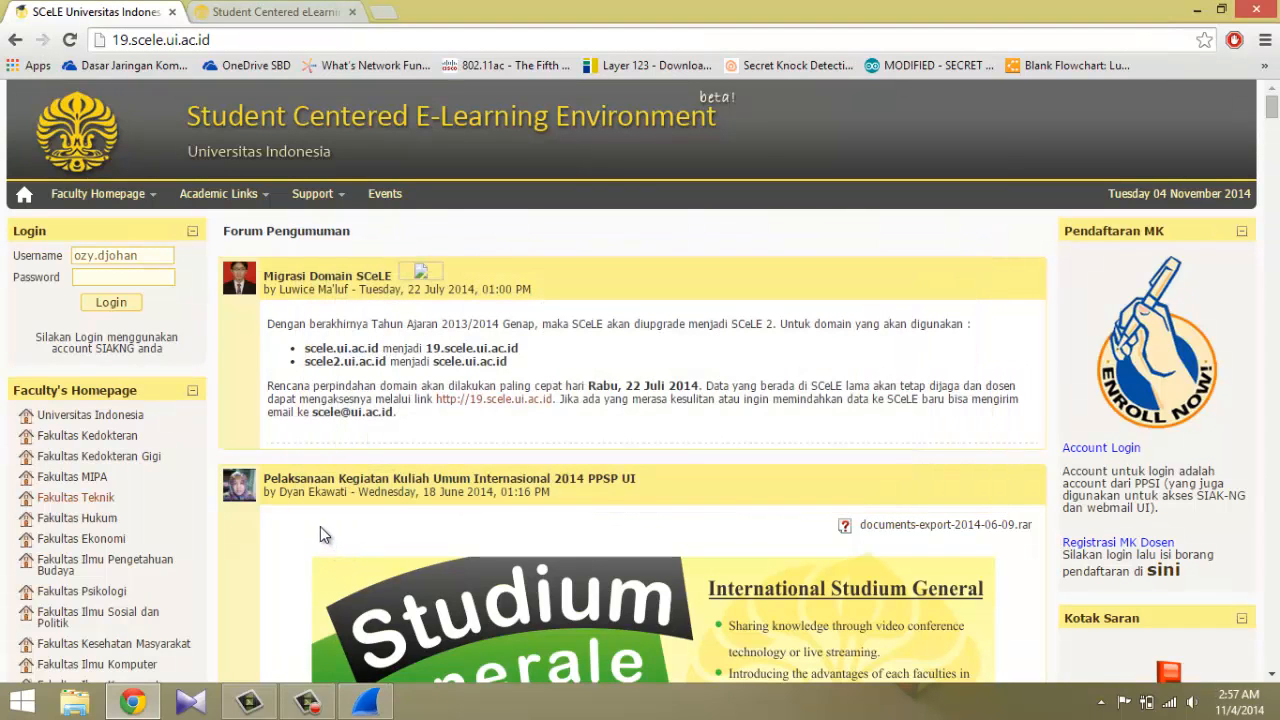
pyautogui.click(365, 701)
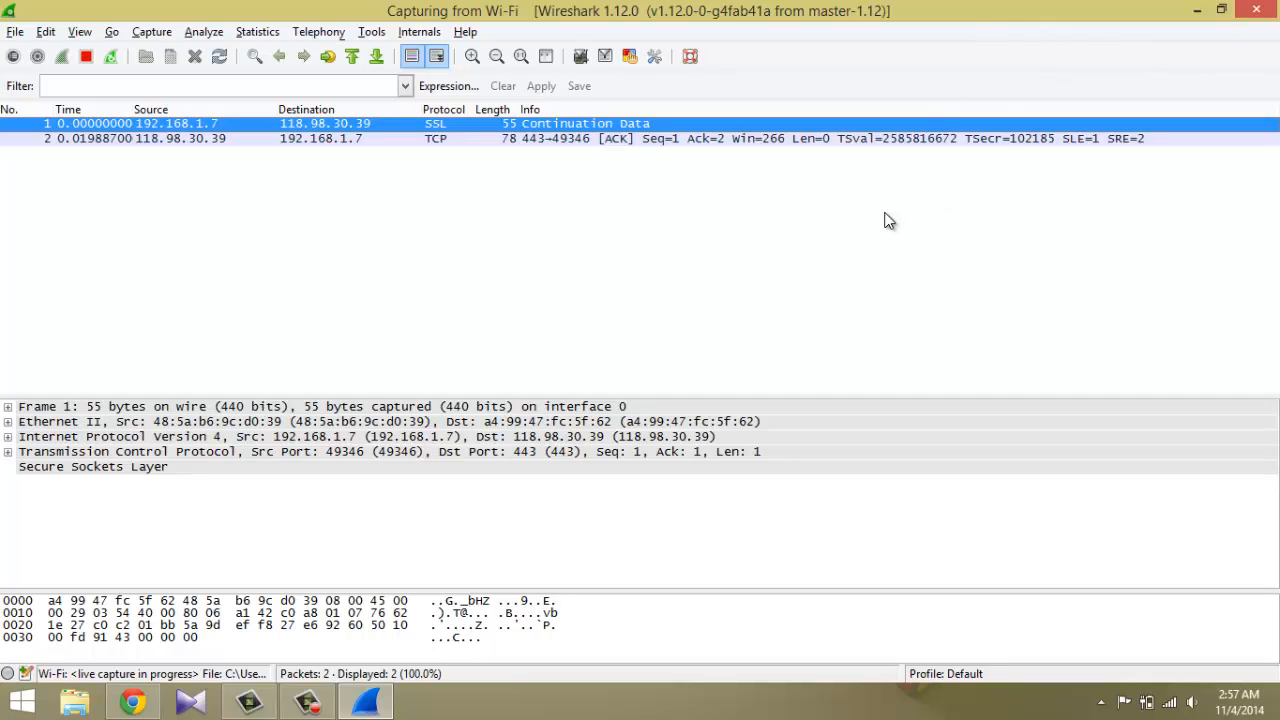
# Return to Chrome, enter the account password on the 19.scele.ui.ac.id page and log in
pyautogui.click(1197, 9)
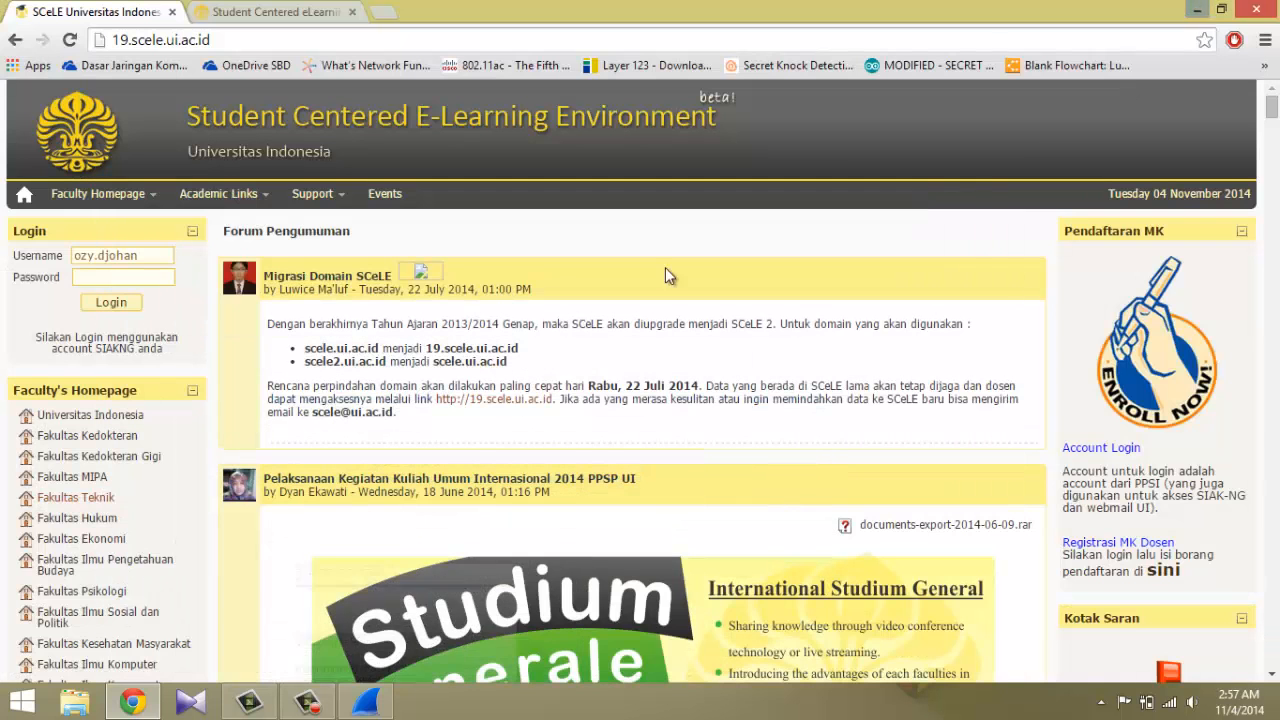
pyautogui.click(132, 276)
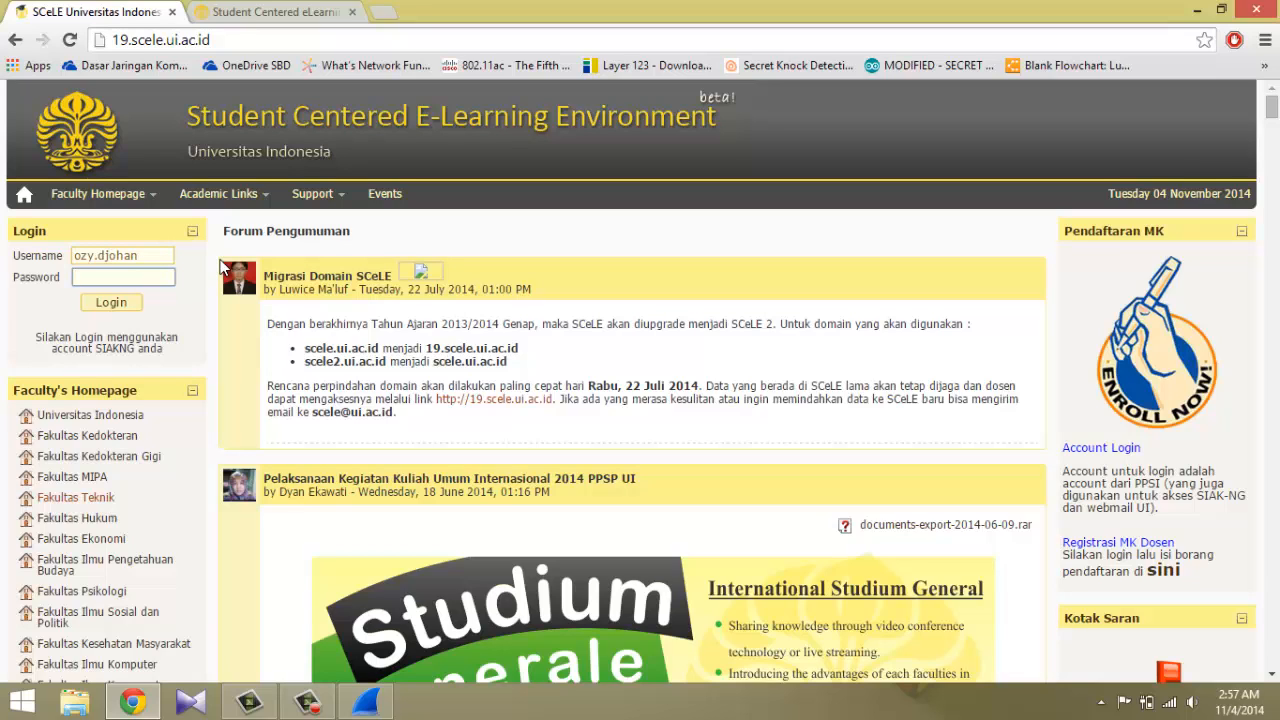
pyautogui.write('**********')
pyautogui.click(125, 311)
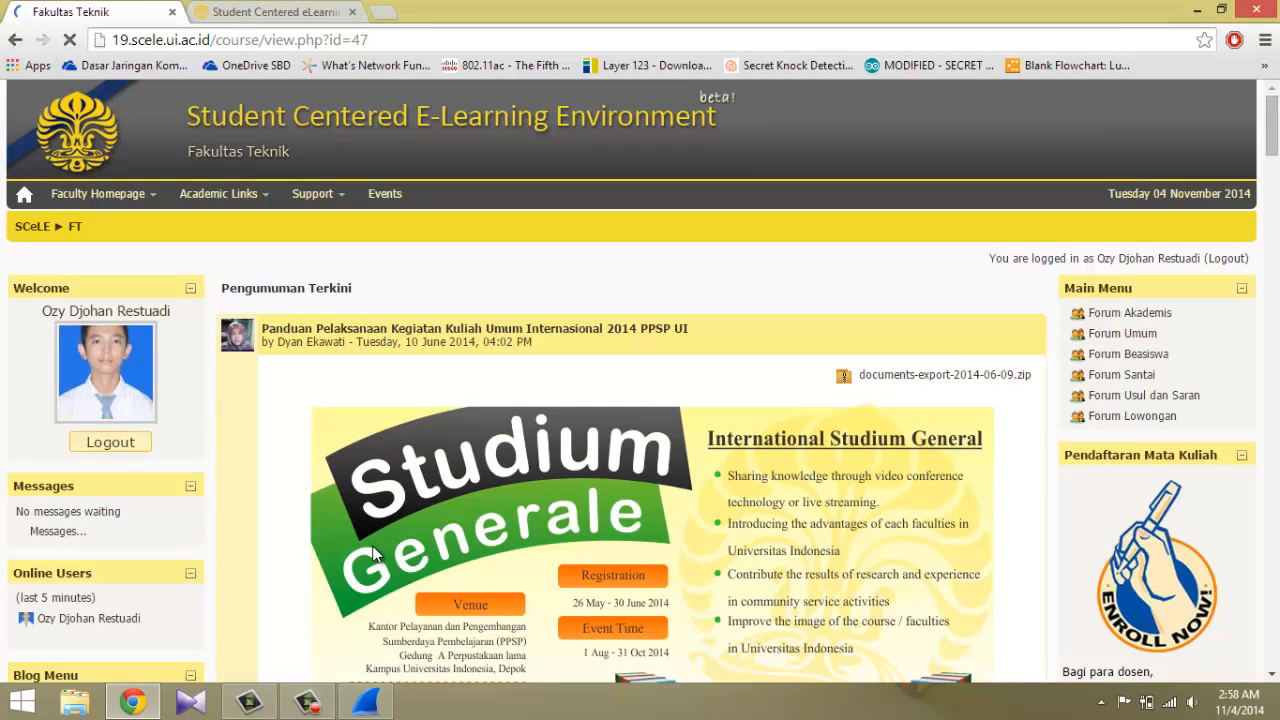
# Switch to Wireshark and stop the running Wi-Fi capture
pyautogui.click(368, 702)
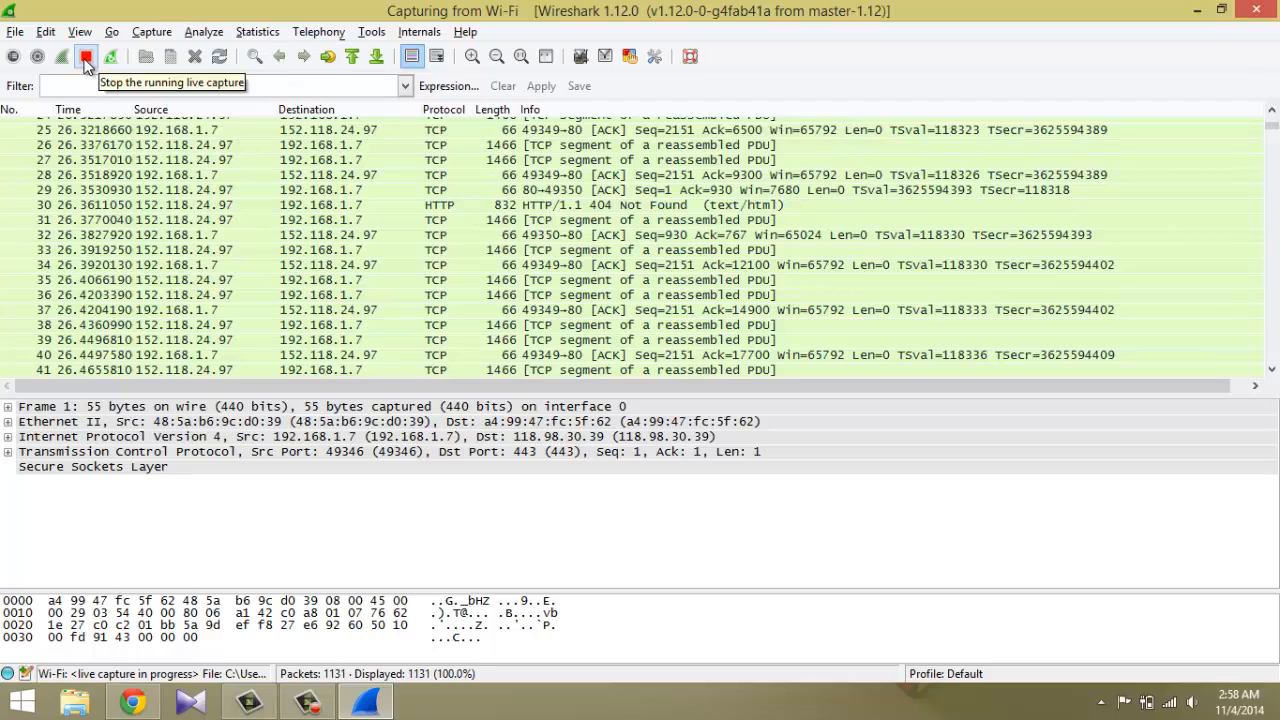
pyautogui.click(86, 57)
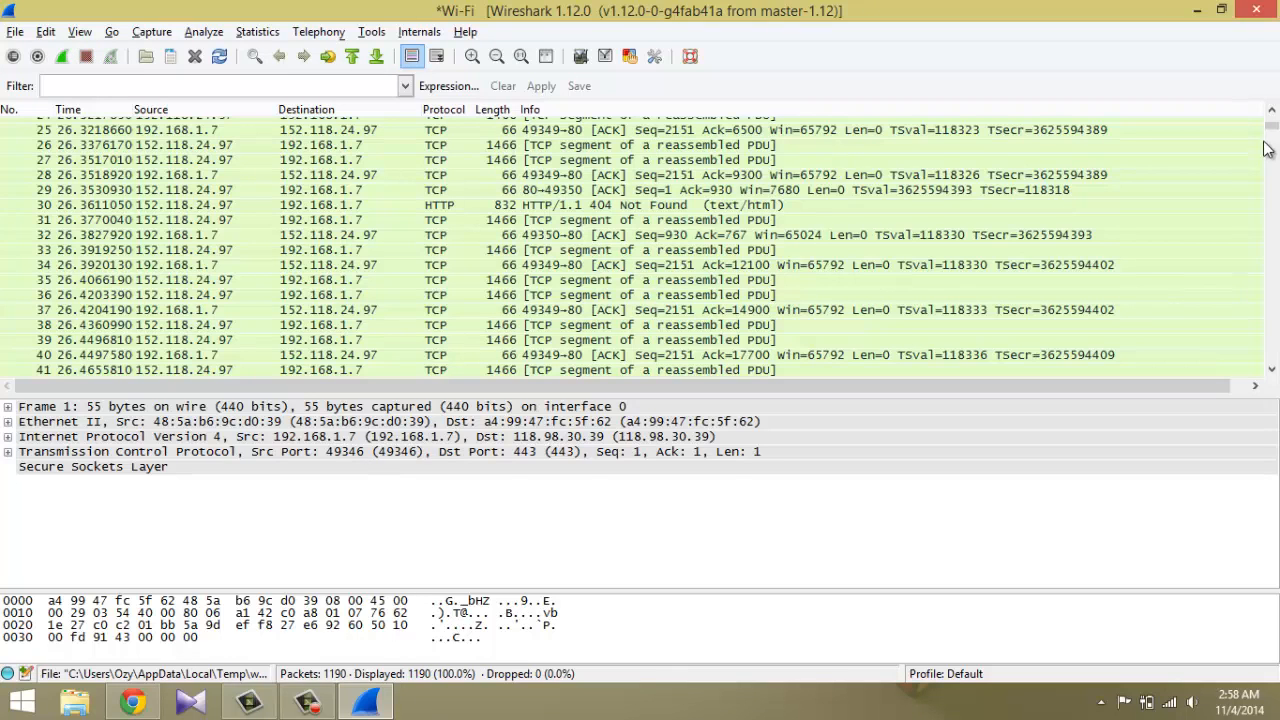
# Filter the captured packets by http and select the POST /login/index.php request
pyautogui.click(498, 206)
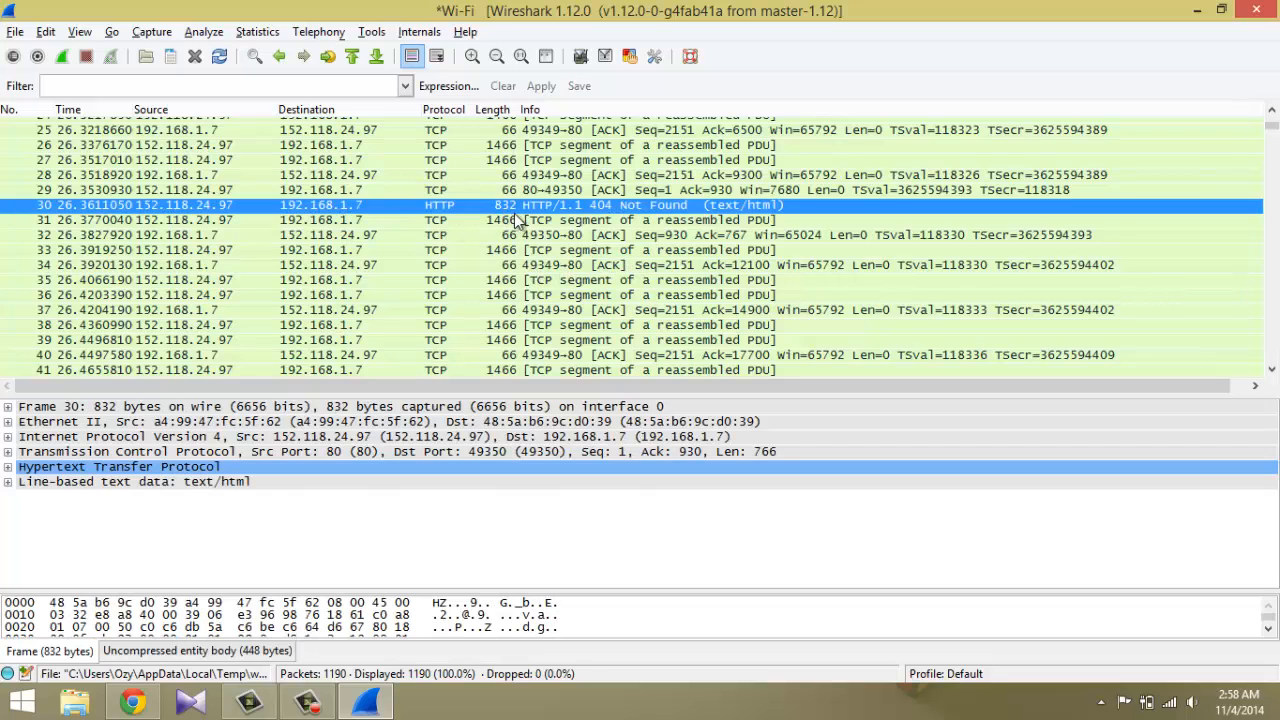
pyautogui.scroll(8, 520, 221)
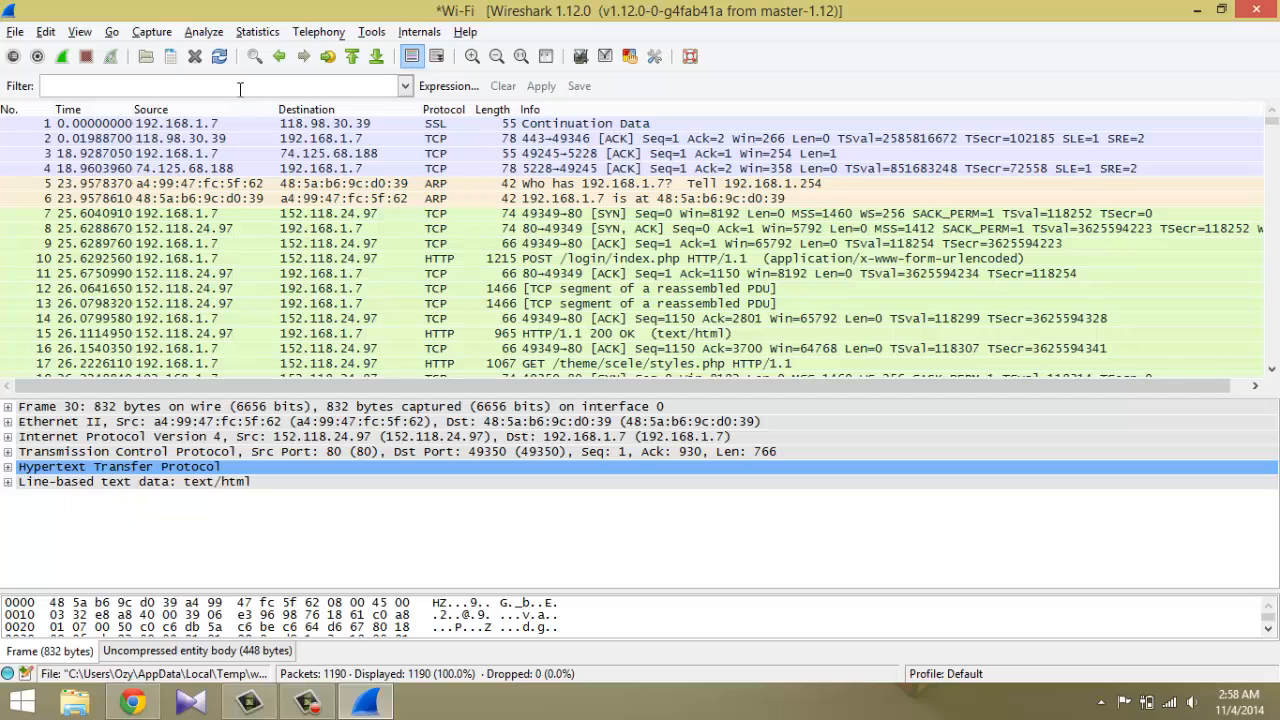
pyautogui.write('http')
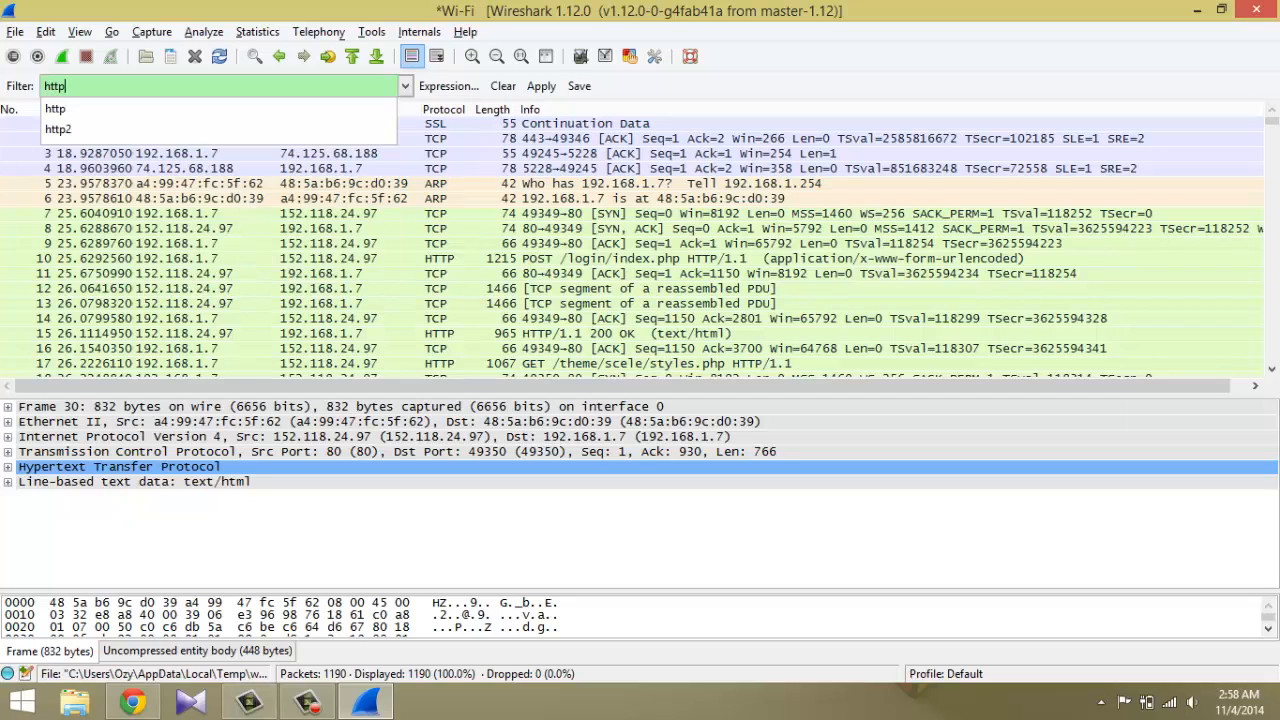
pyautogui.press('Return')
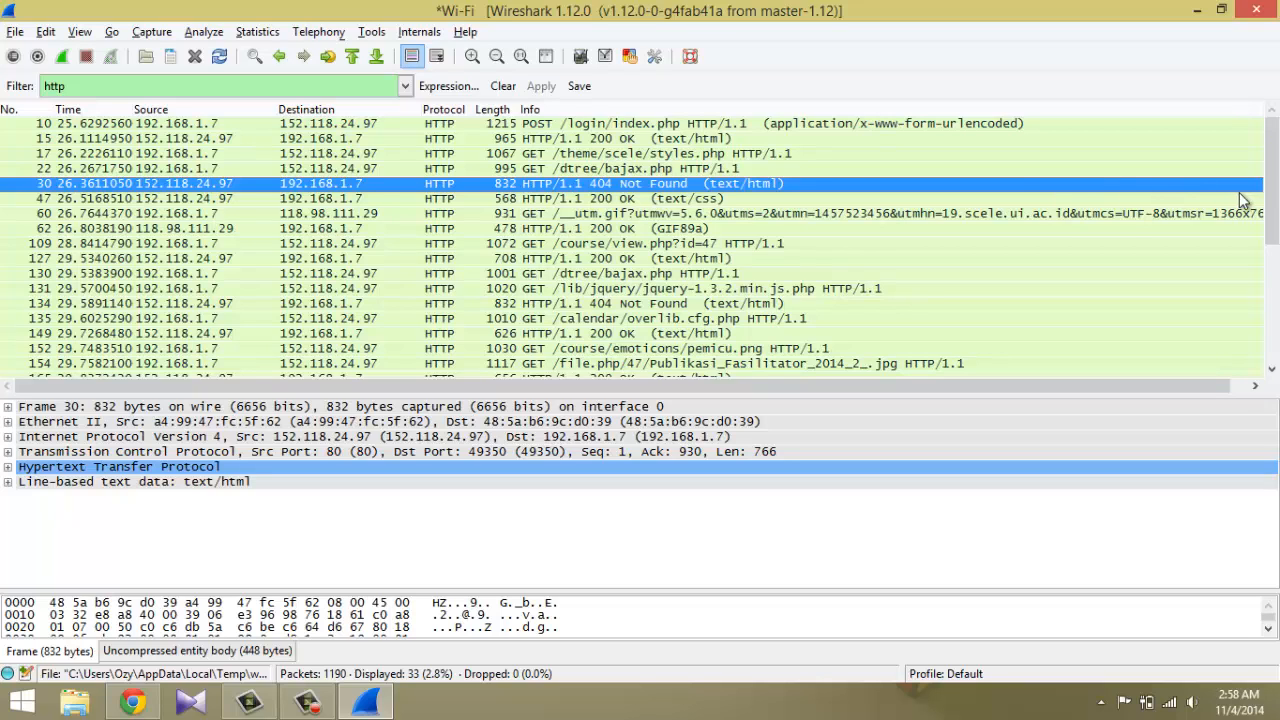
pyautogui.click(557, 125)
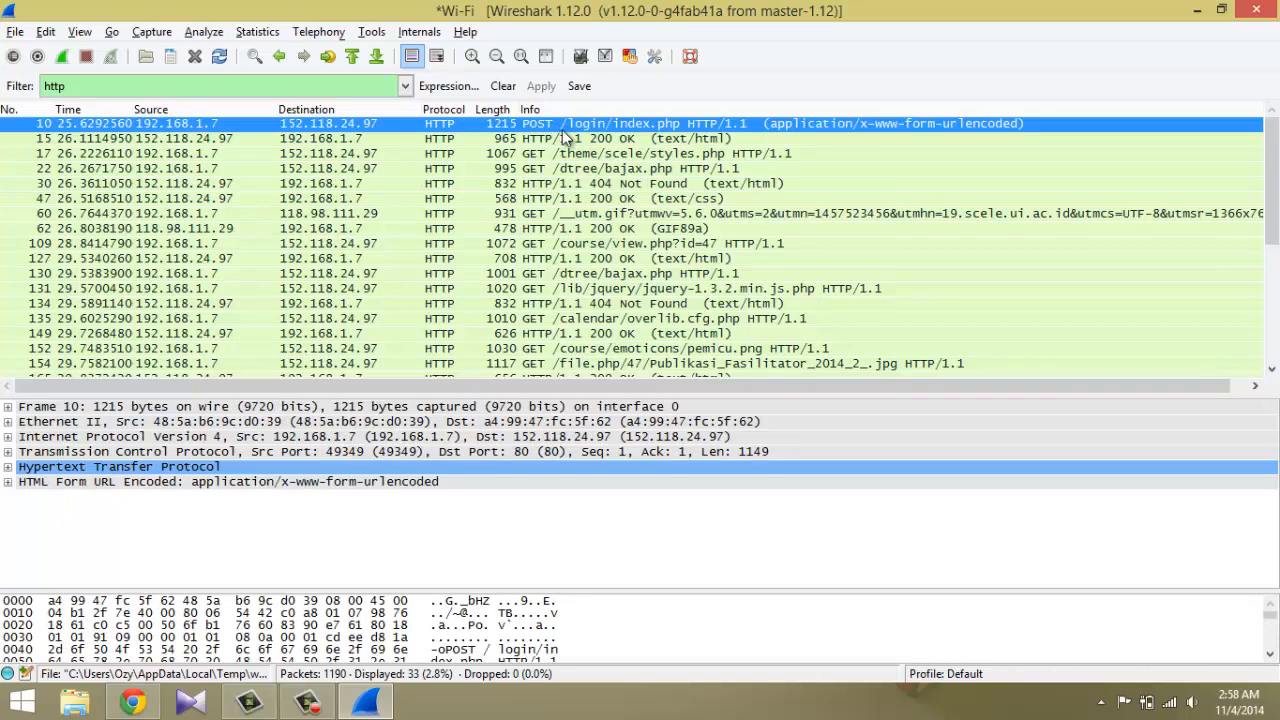
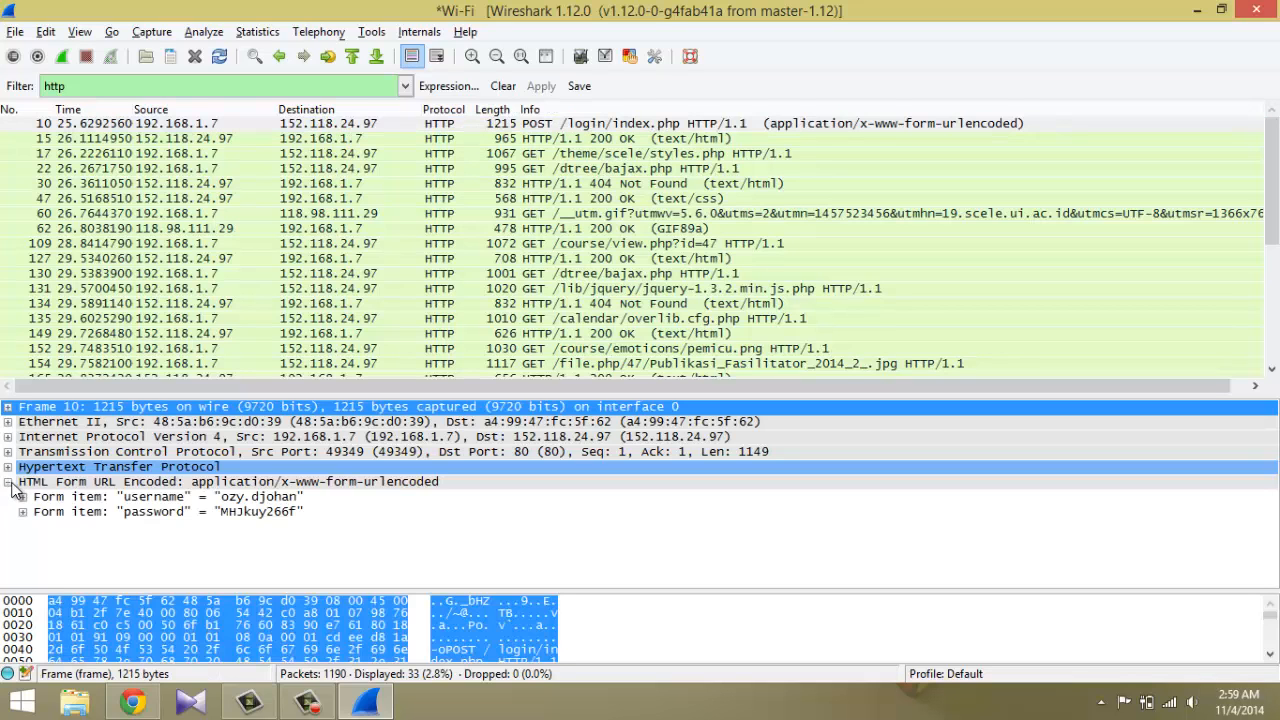
# Select the submitted username form item in the HTTP login packet, and close this Wireshark session
pyautogui.click(160, 500)
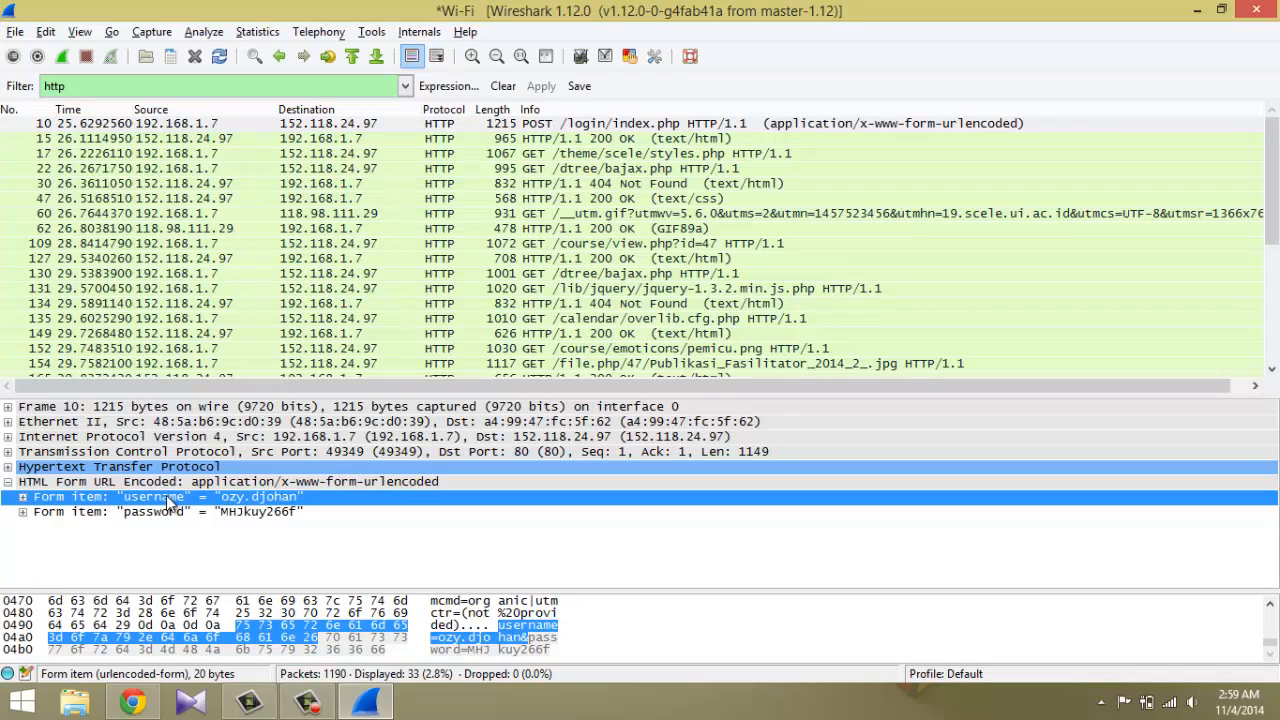
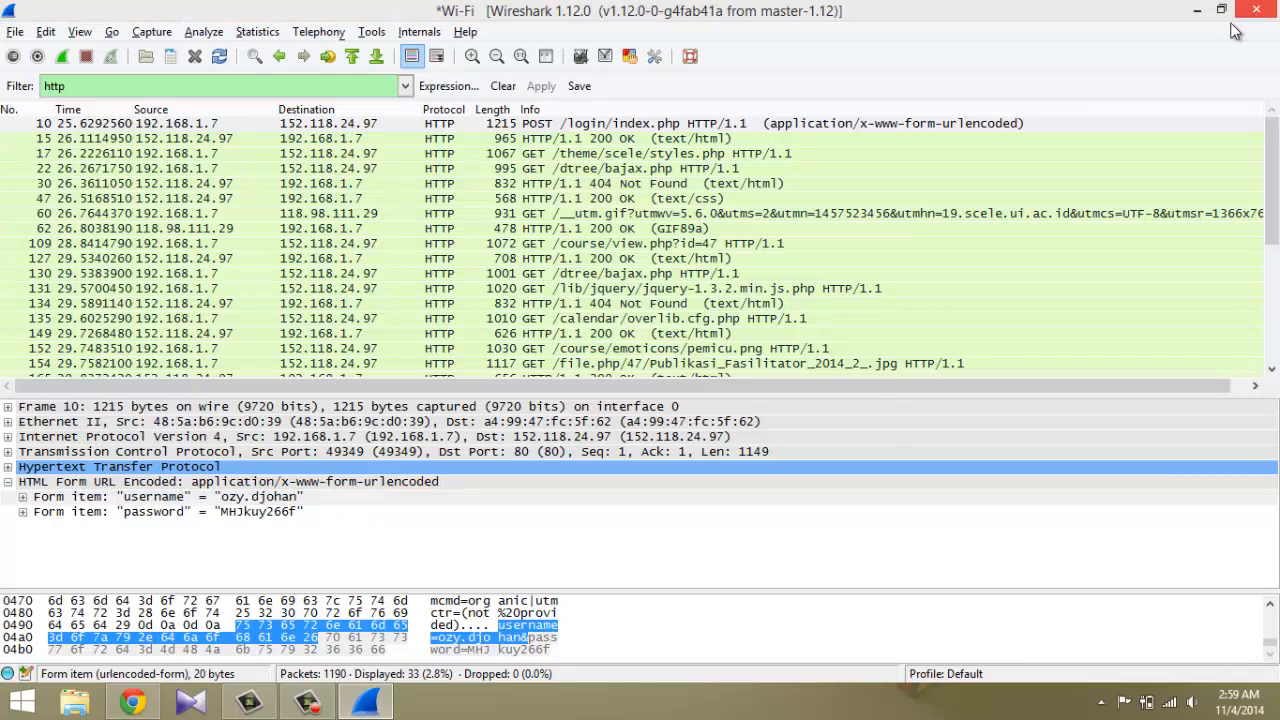
pyautogui.click(816, 409)
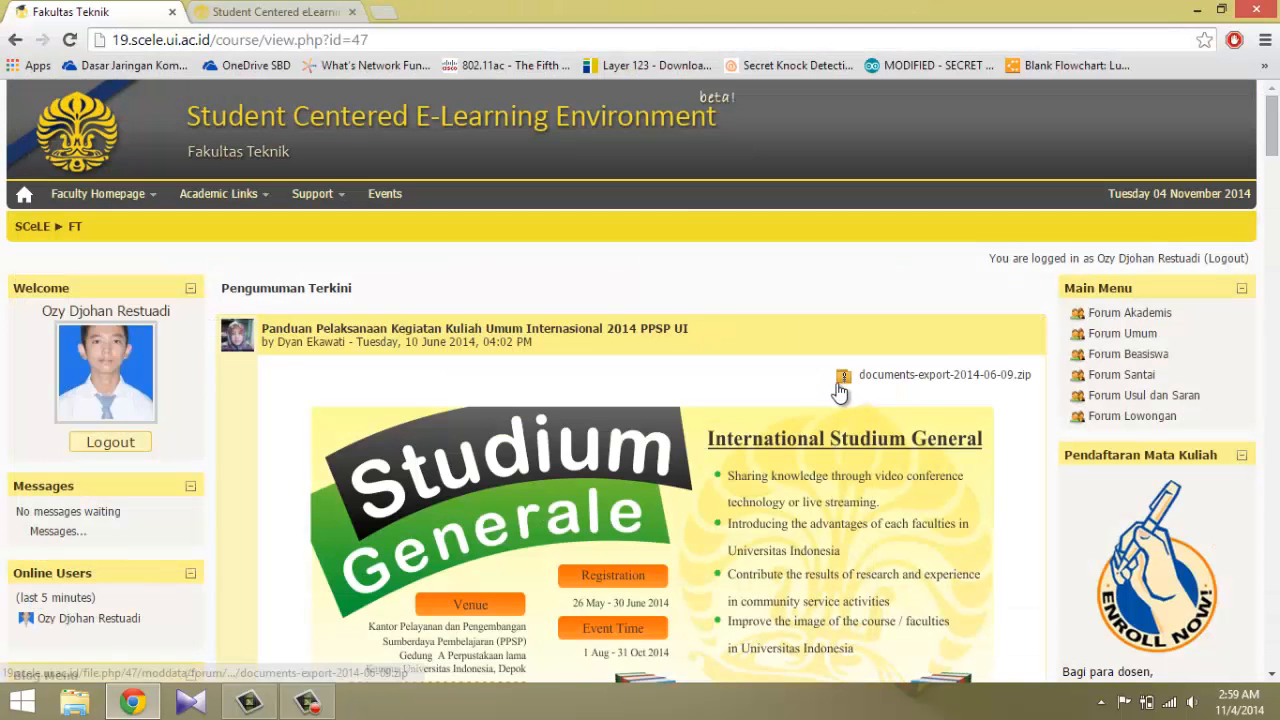
pyautogui.click(280, 12)
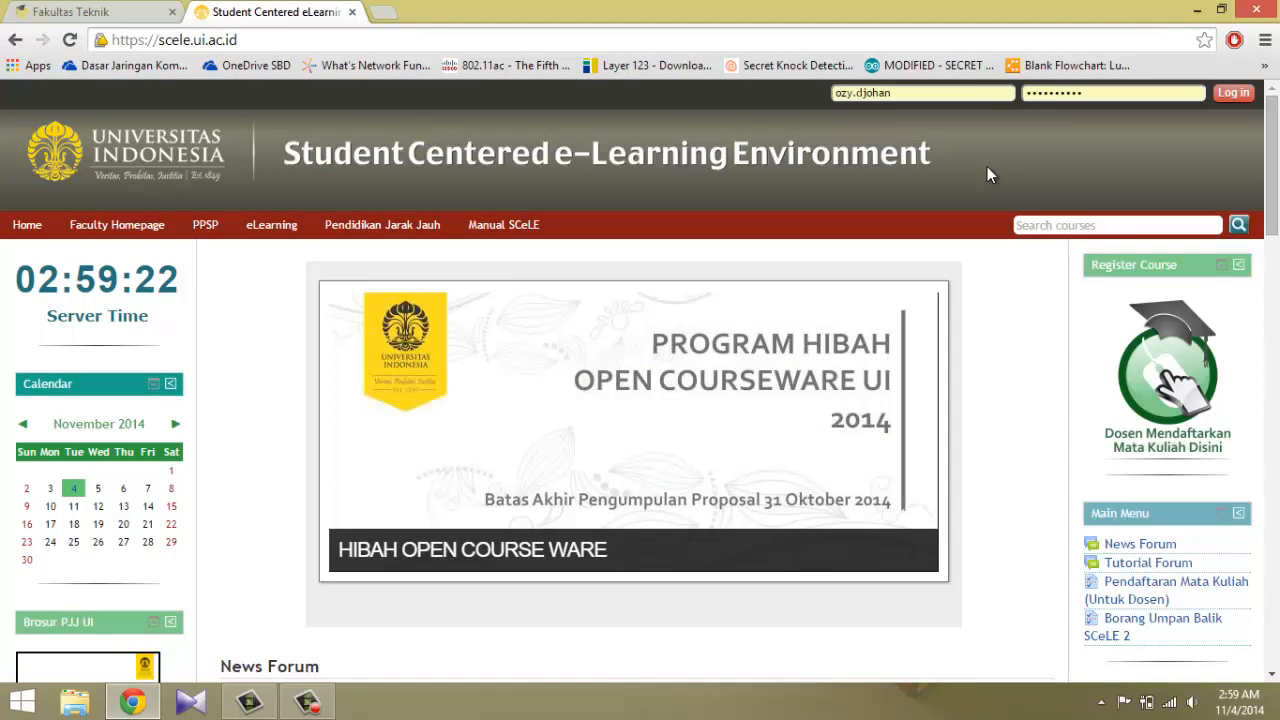
pyautogui.click(1196, 12)
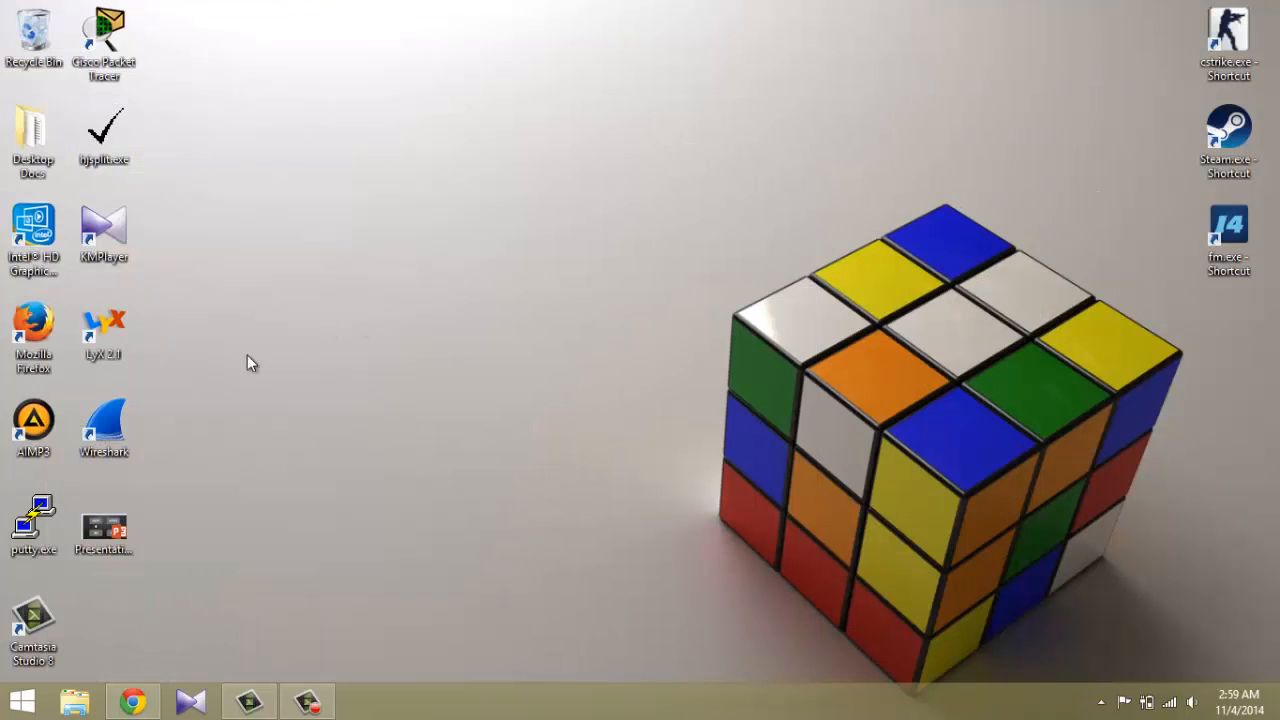
pyautogui.doubleClick(104, 425)
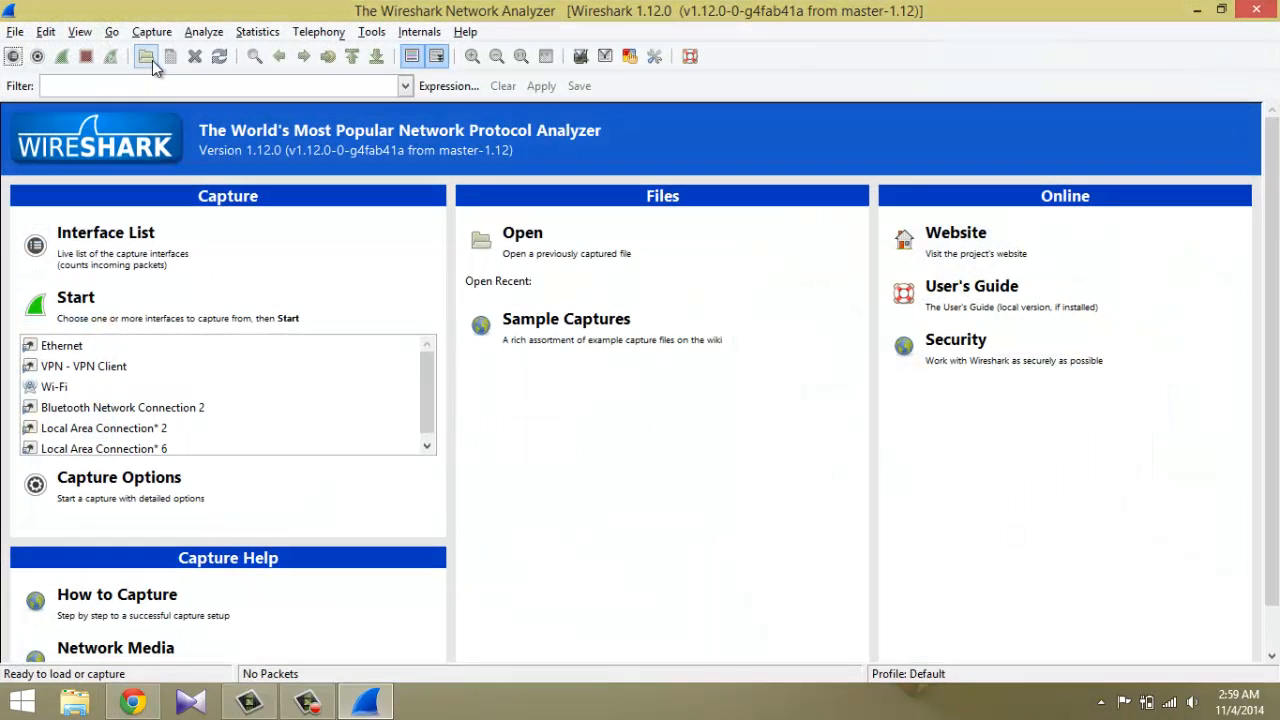
# Start a new live capture on the Wi-Fi interface only
pyautogui.click(150, 31)
pyautogui.click(160, 55)
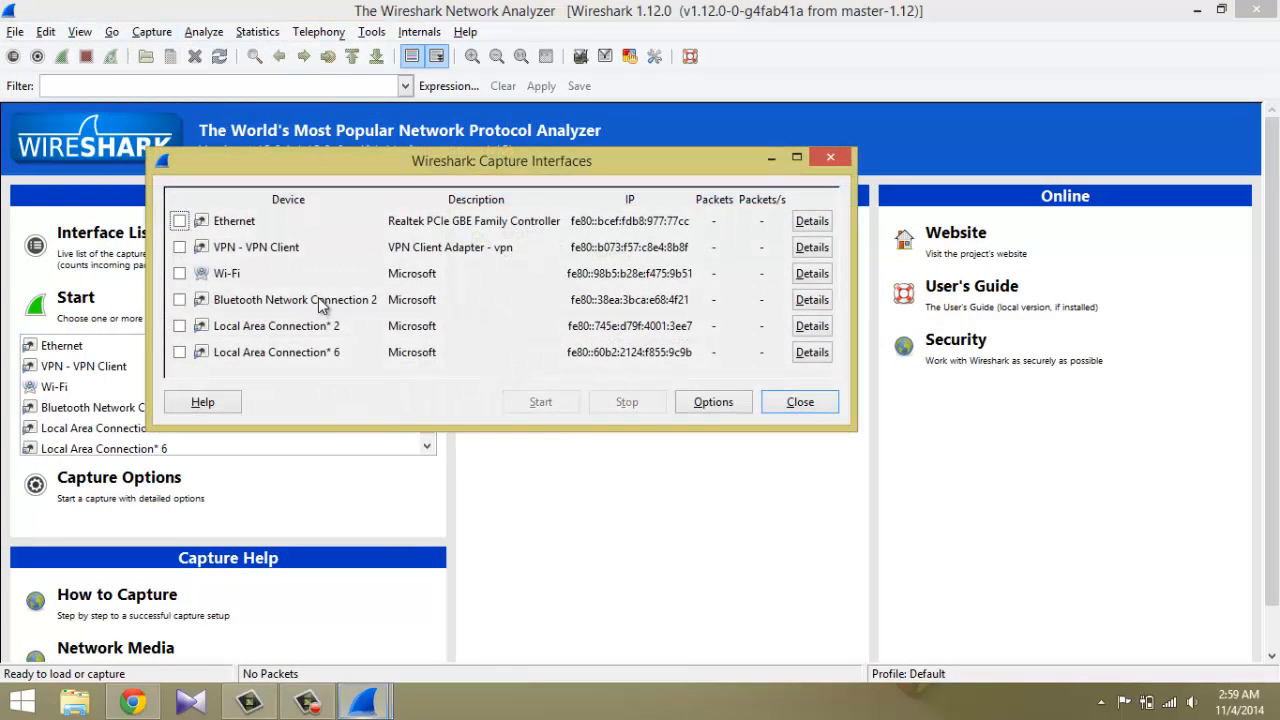
pyautogui.click(179, 273)
pyautogui.click(540, 402)
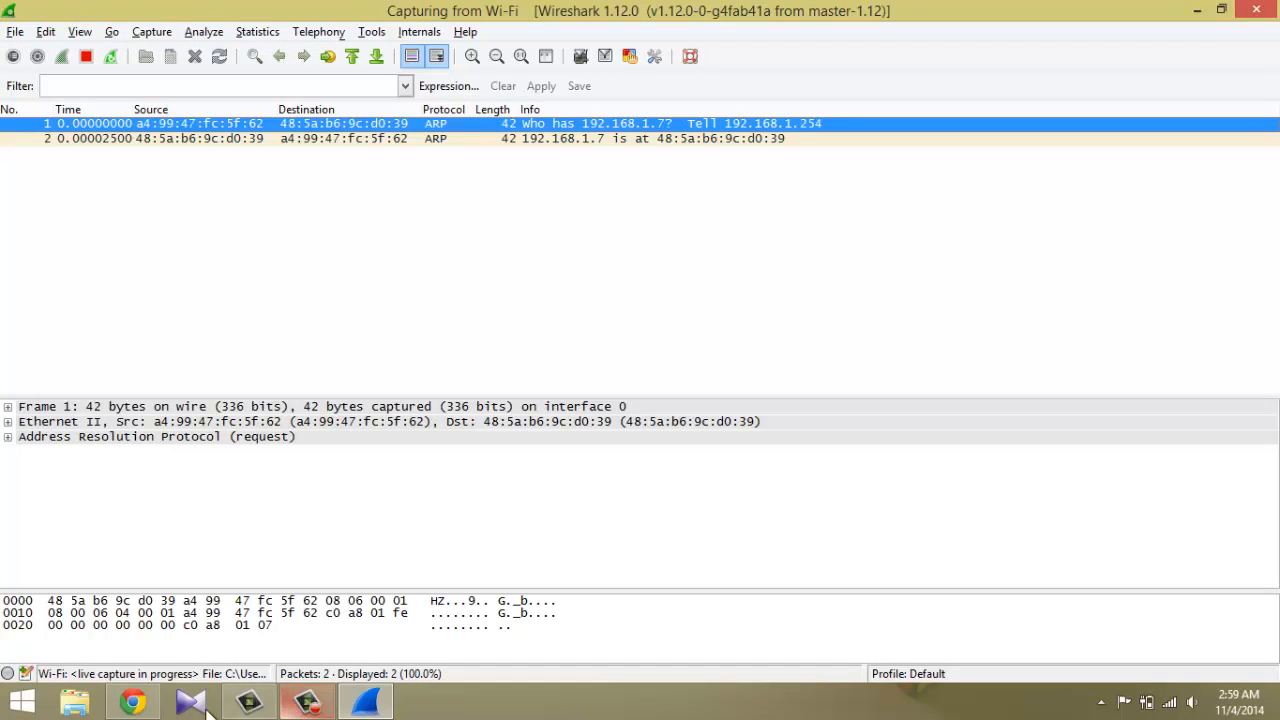
pyautogui.click(133, 701)
pyautogui.click(1233, 92)
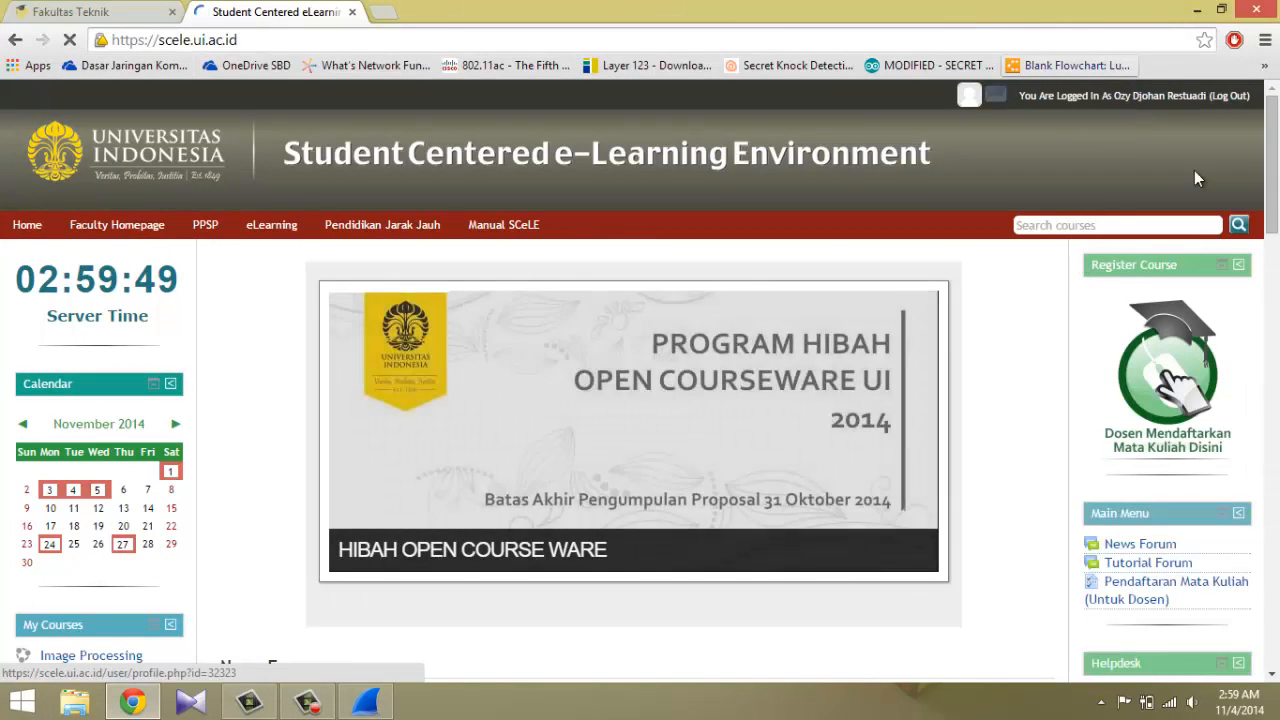
pyautogui.click(364, 703)
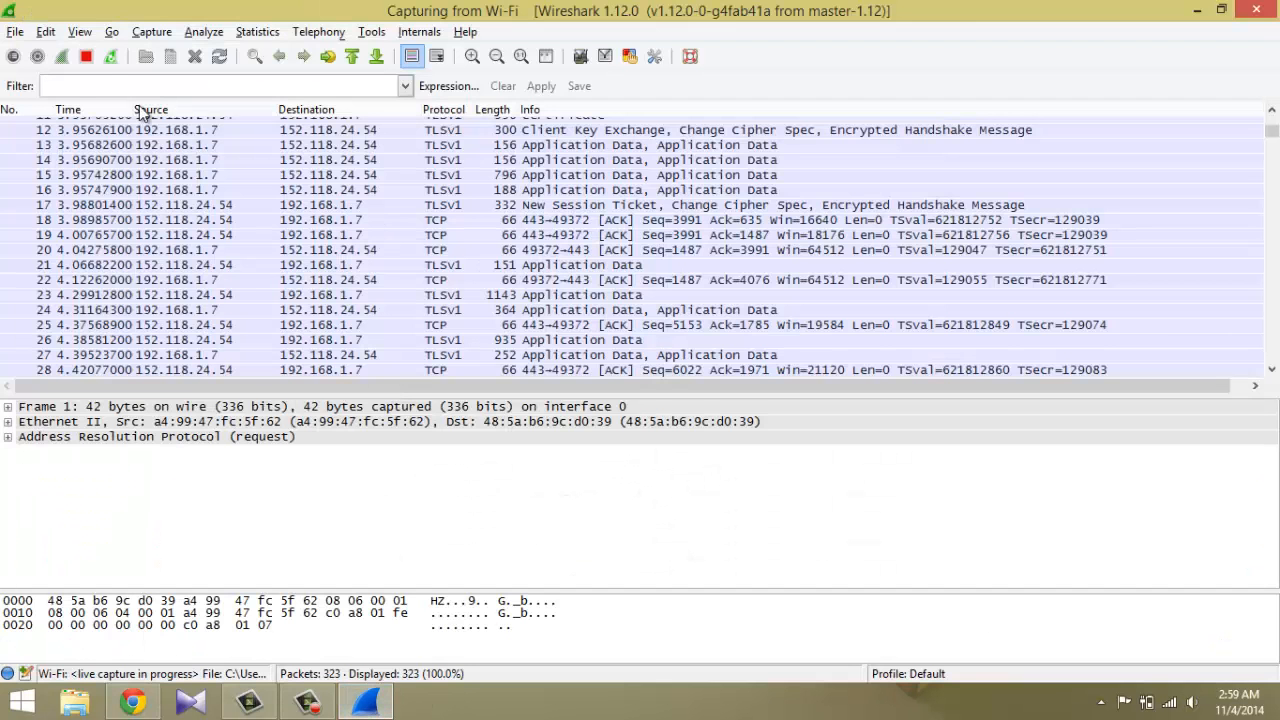
pyautogui.click(85, 59)
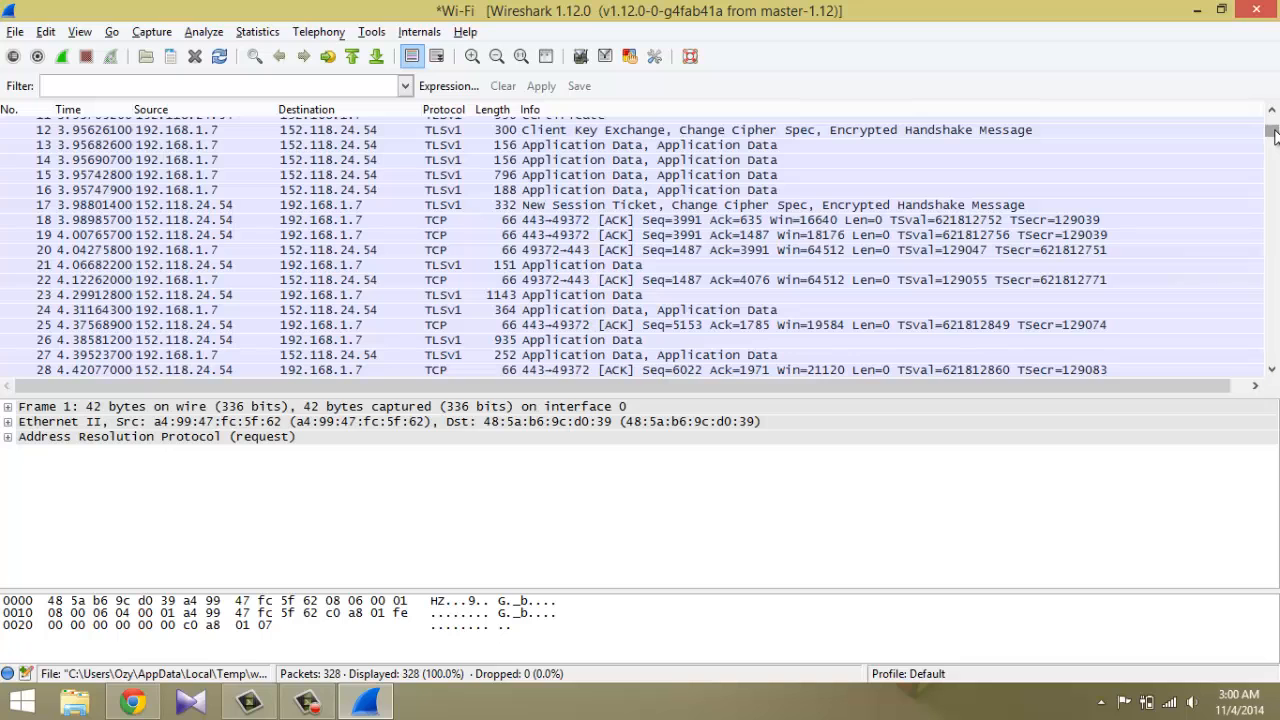
# Look through the captured packets and filter them by http to check for a readable login request
pyautogui.scroll(4, 690, 196)
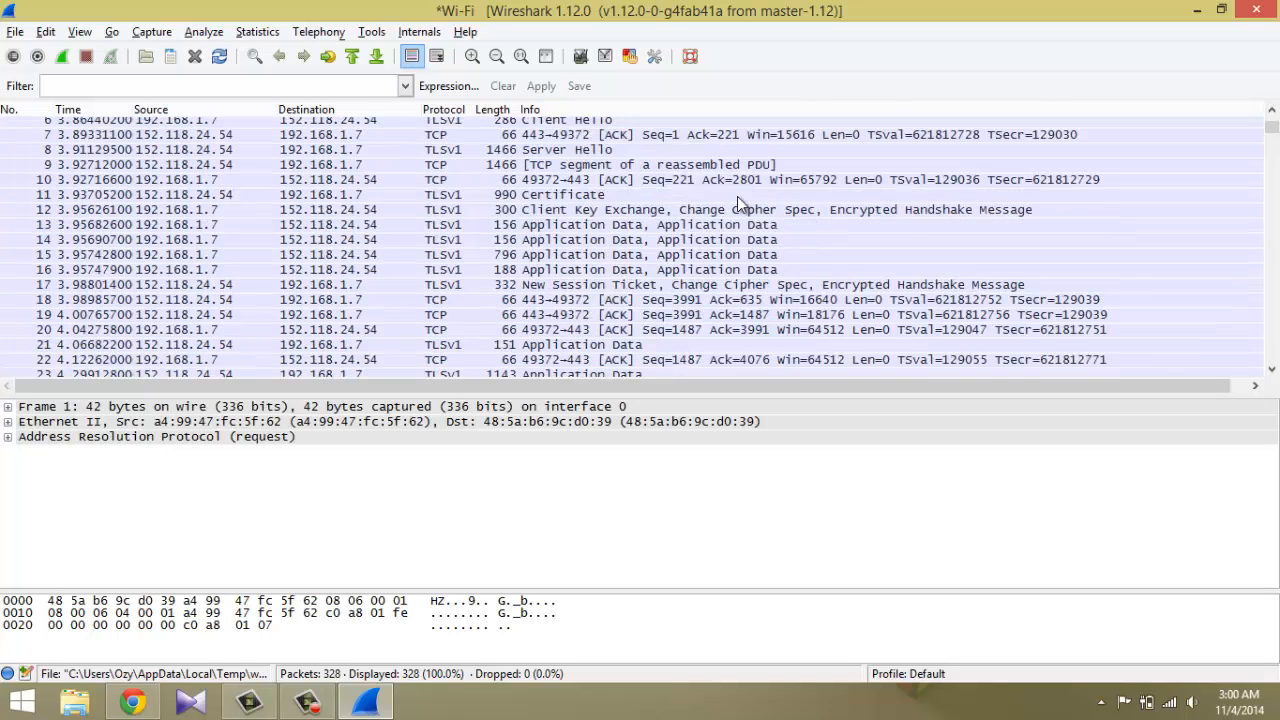
pyautogui.scroll(-8, 958, 147)
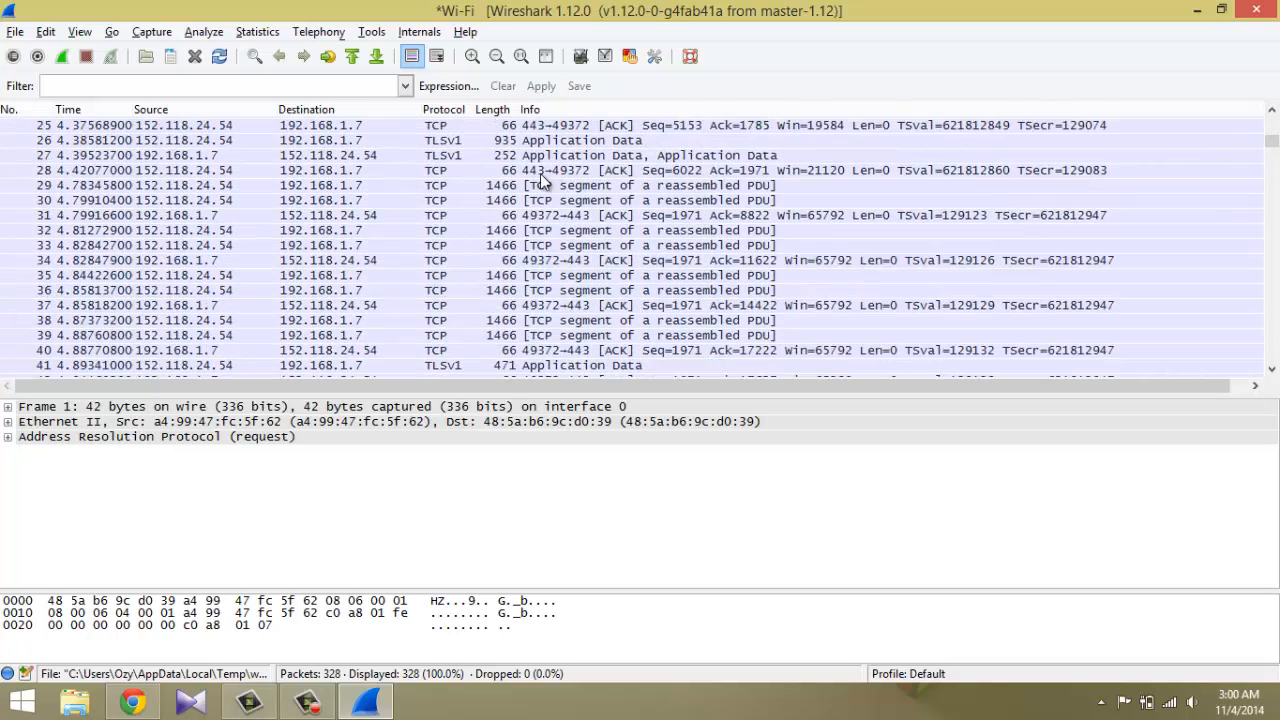
pyautogui.write('http')
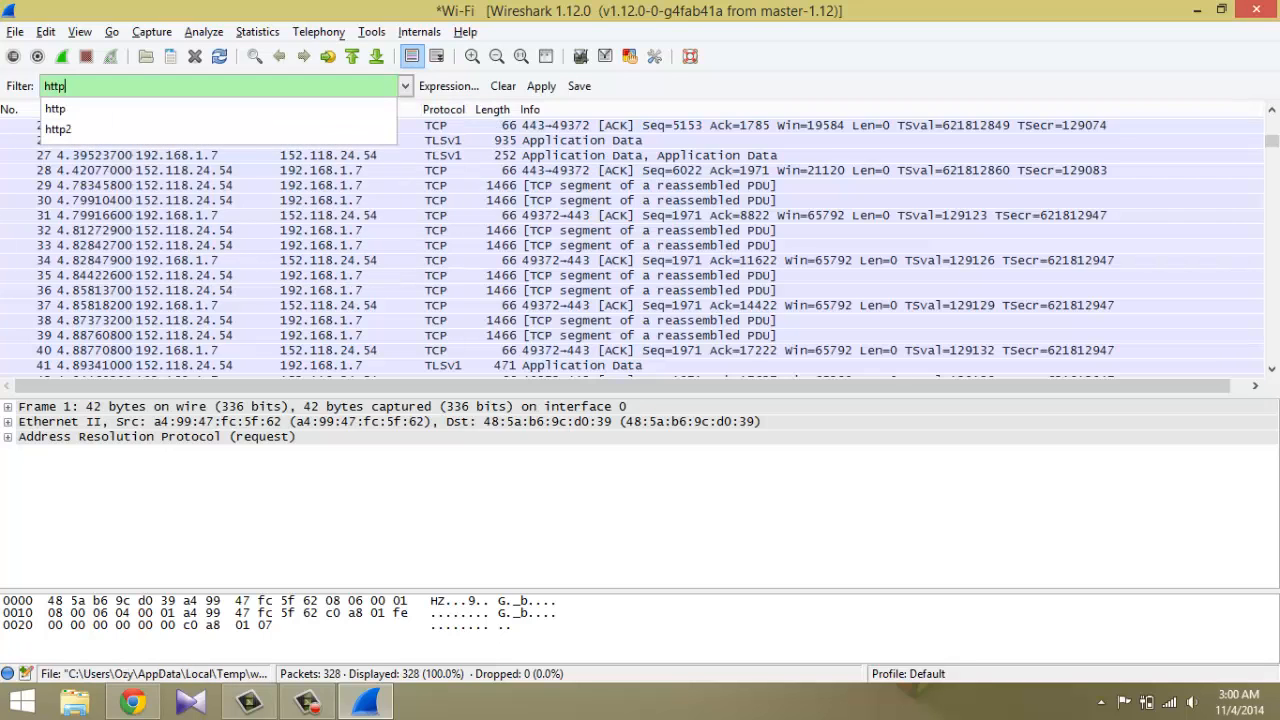
pyautogui.press('Return')
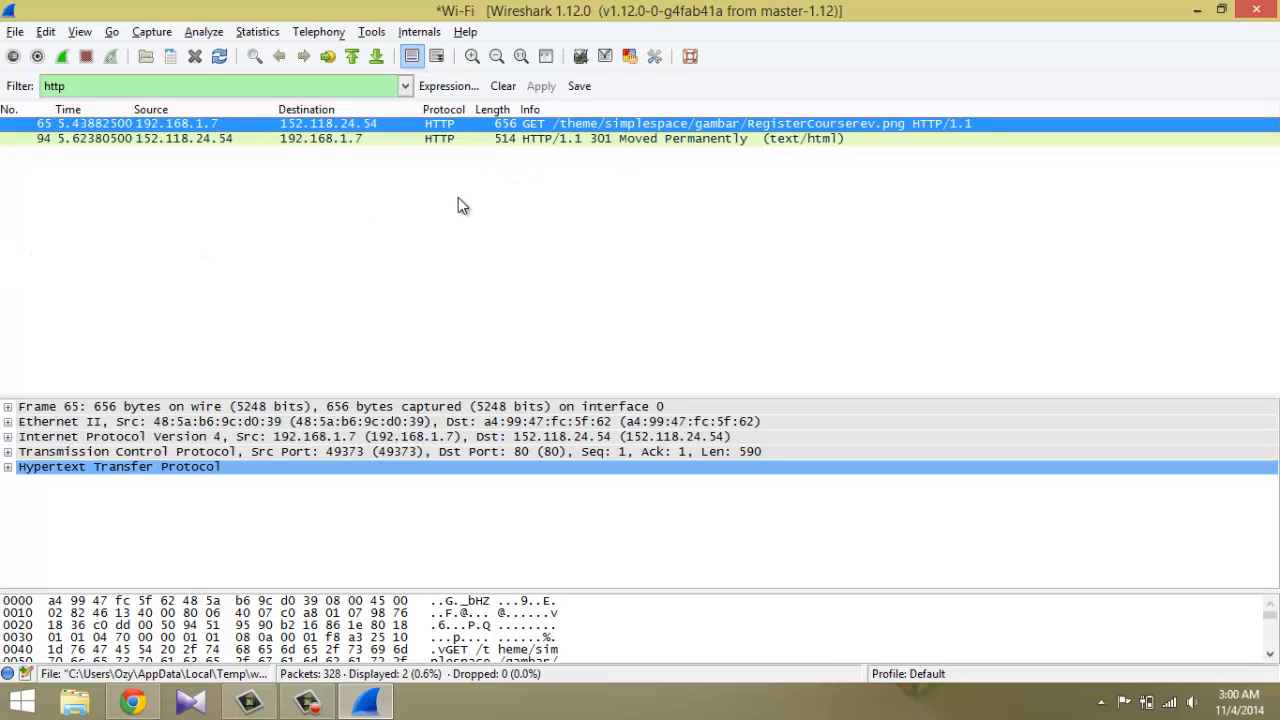
# Replace the http display filter with ssl and apply it
pyautogui.doubleClick(75, 86)
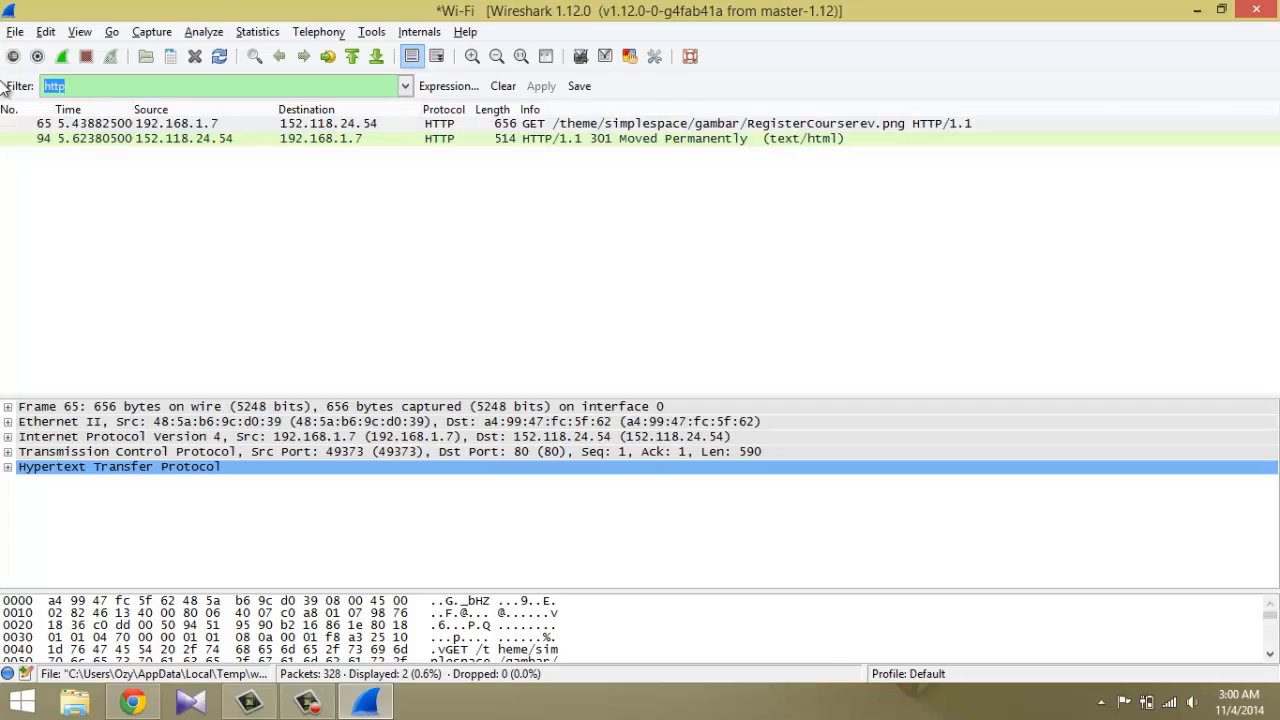
pyautogui.press('BackSpace')
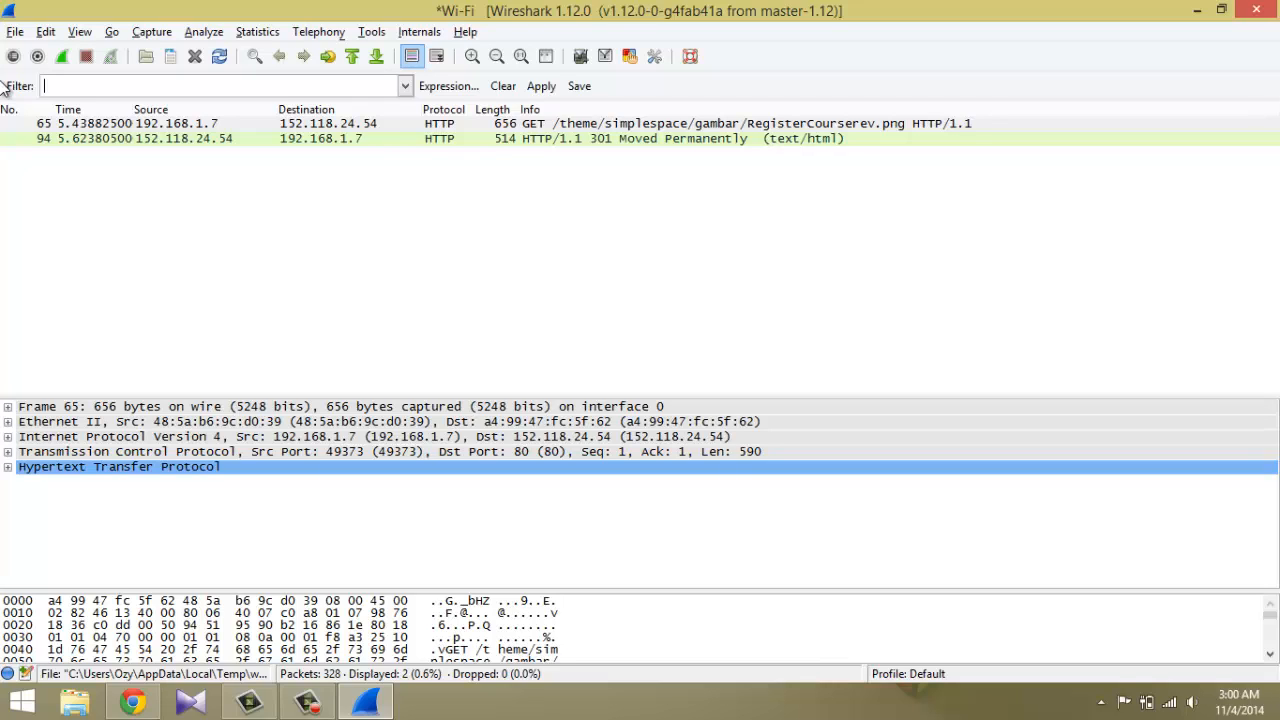
pyautogui.write('ssl')
pyautogui.press('Return')
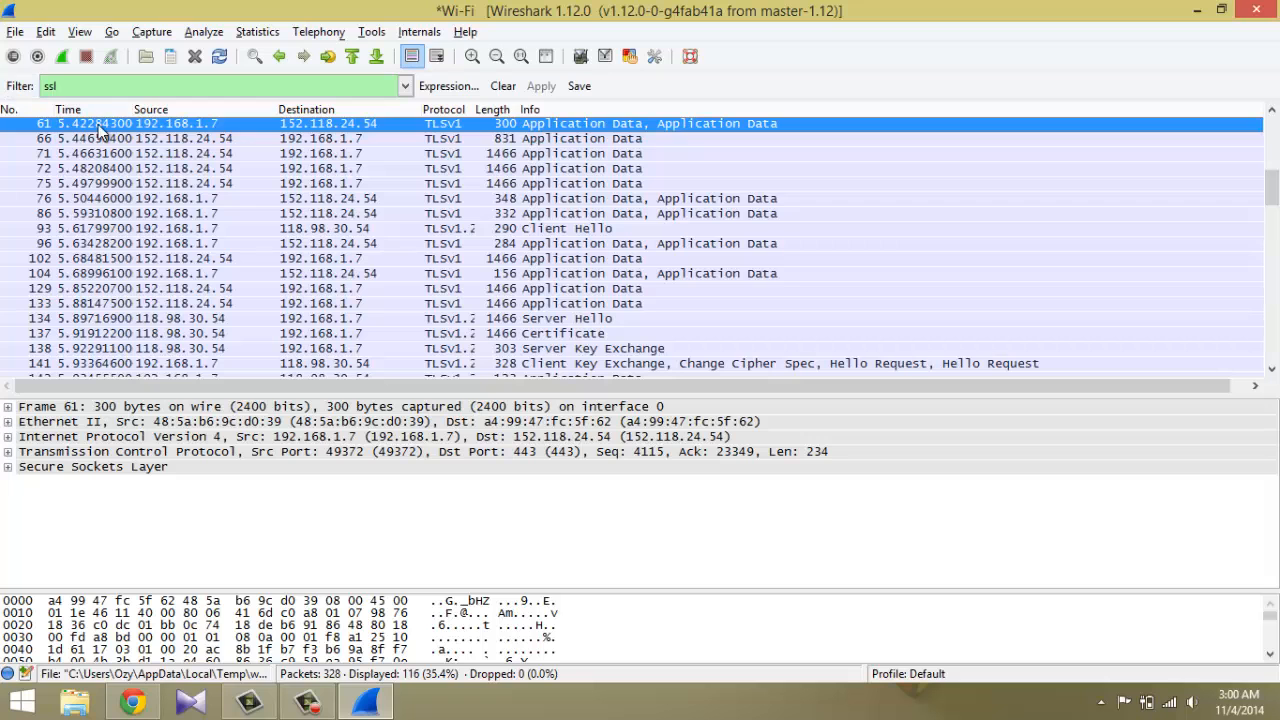
# Examine the ssl-filtered packets, including the Application Data, Client Hello and Client Key Exchange entries, for readable login data
pyautogui.click(563, 220)
pyautogui.scroll(-6, 563, 228)
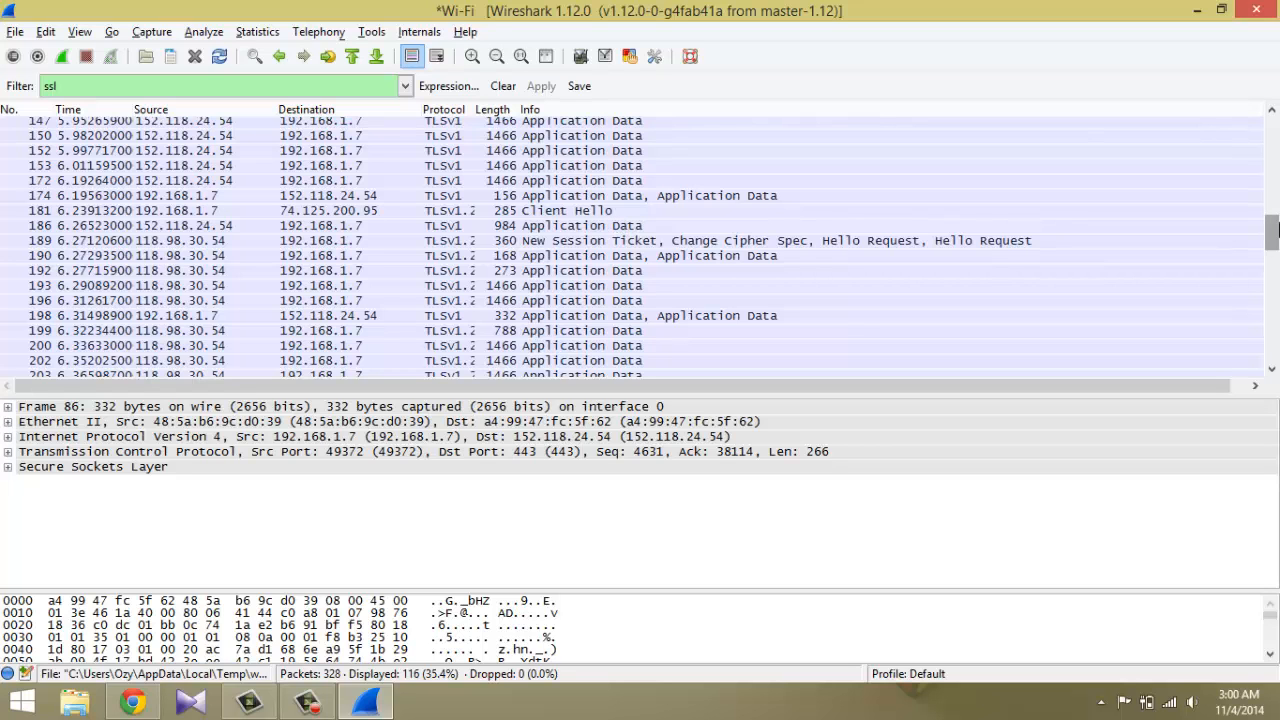
pyautogui.moveTo(1271, 232)
pyautogui.mouseDown()
pyautogui.moveTo(1271, 193)
pyautogui.moveTo(1271, 218)
pyautogui.mouseUp()
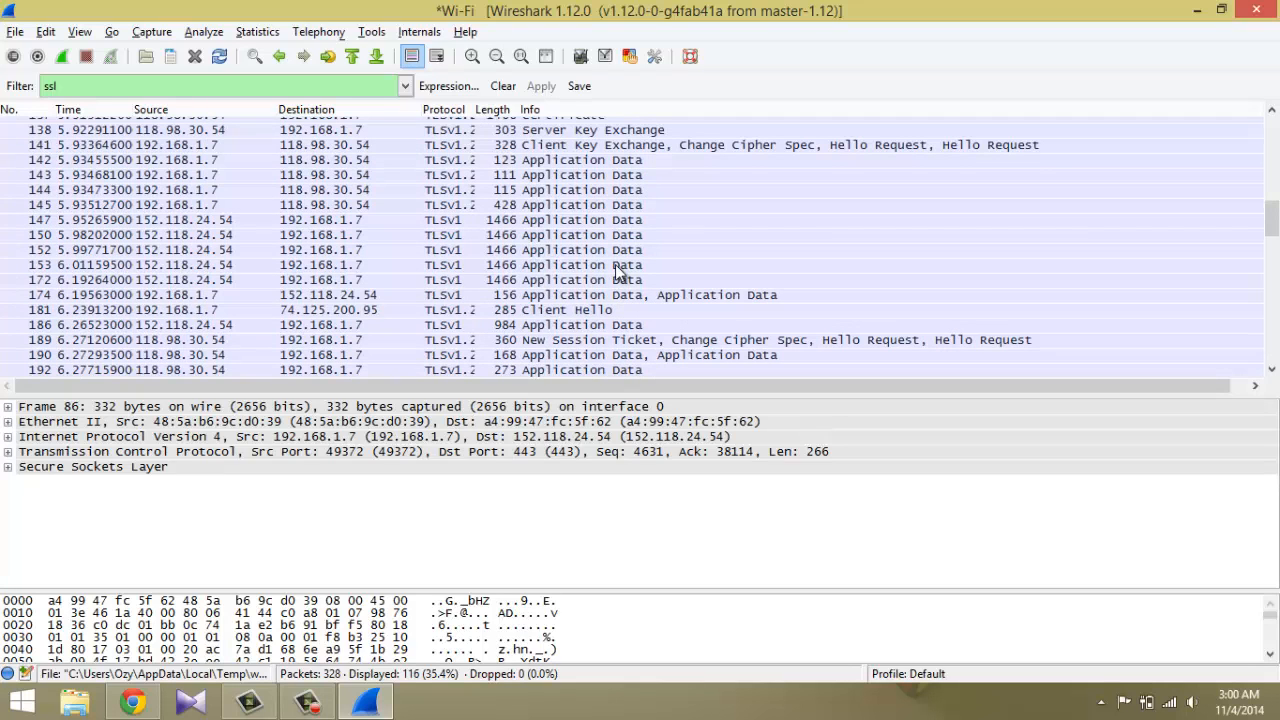
pyautogui.click(598, 314)
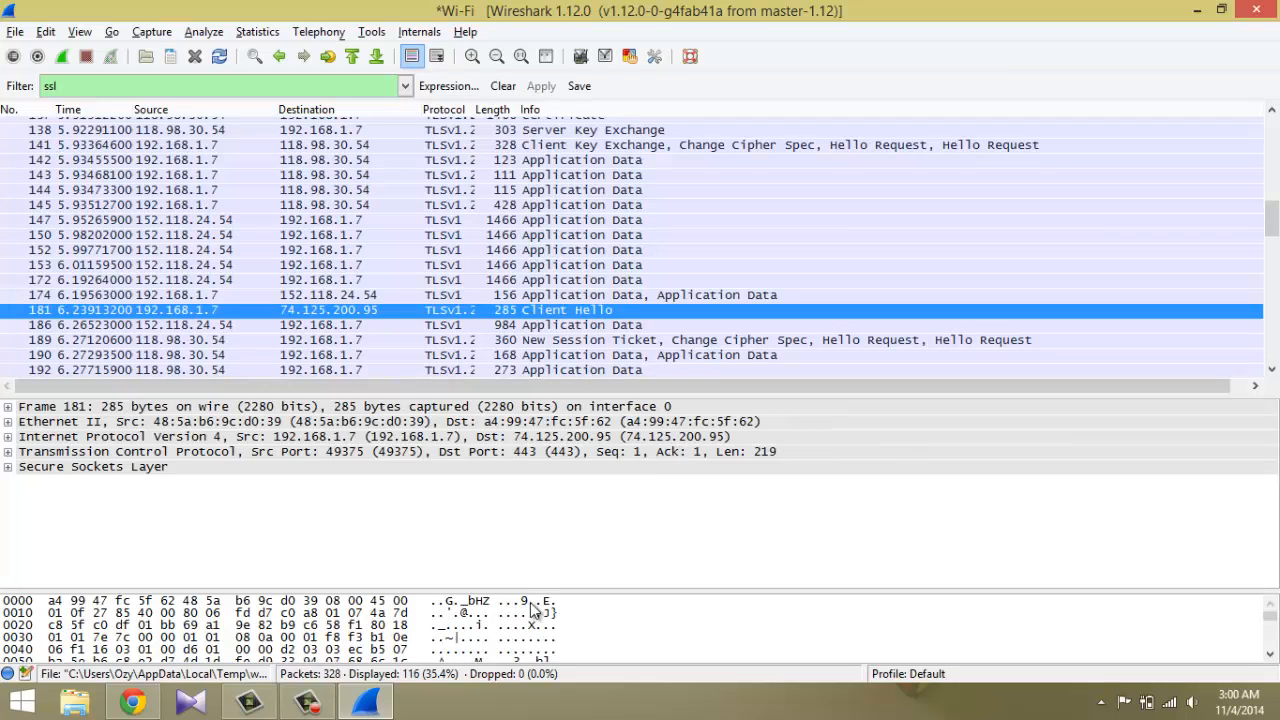
pyautogui.scroll(-2, 520, 620)
pyautogui.click(458, 206)
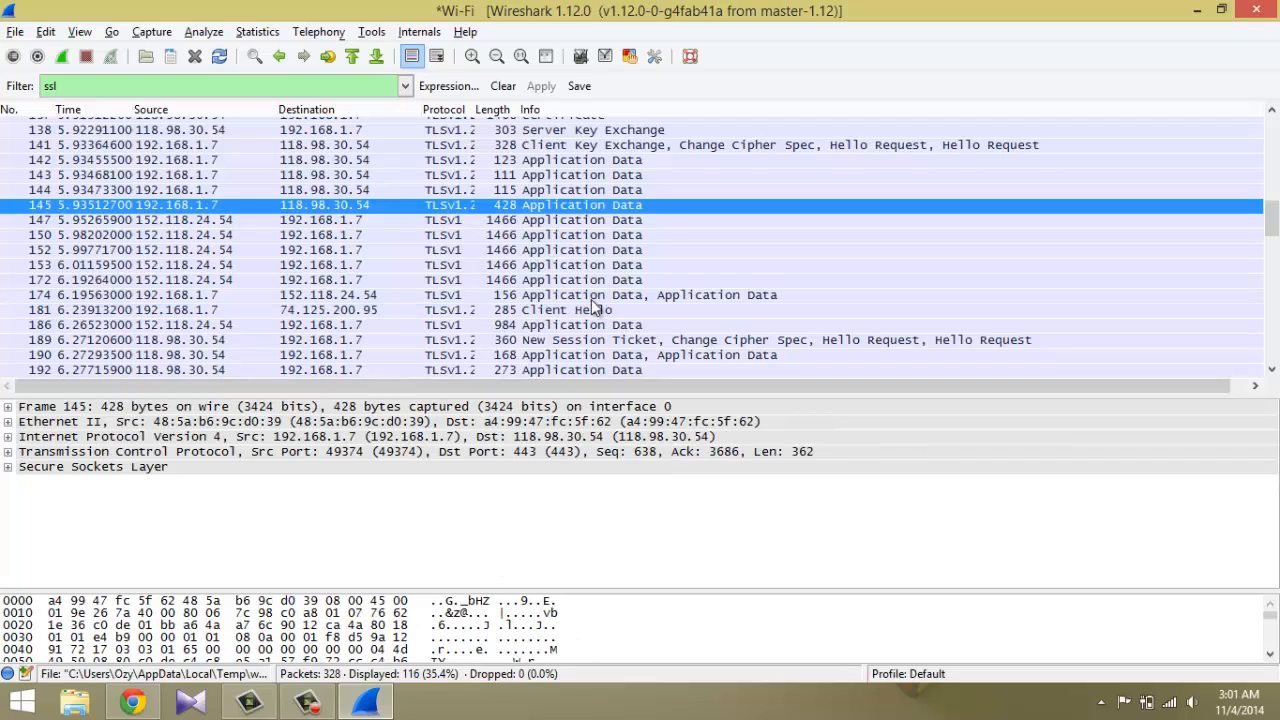
pyautogui.click(594, 343)
pyautogui.scroll(4, 645, 238)
pyautogui.scroll(-10, 645, 241)
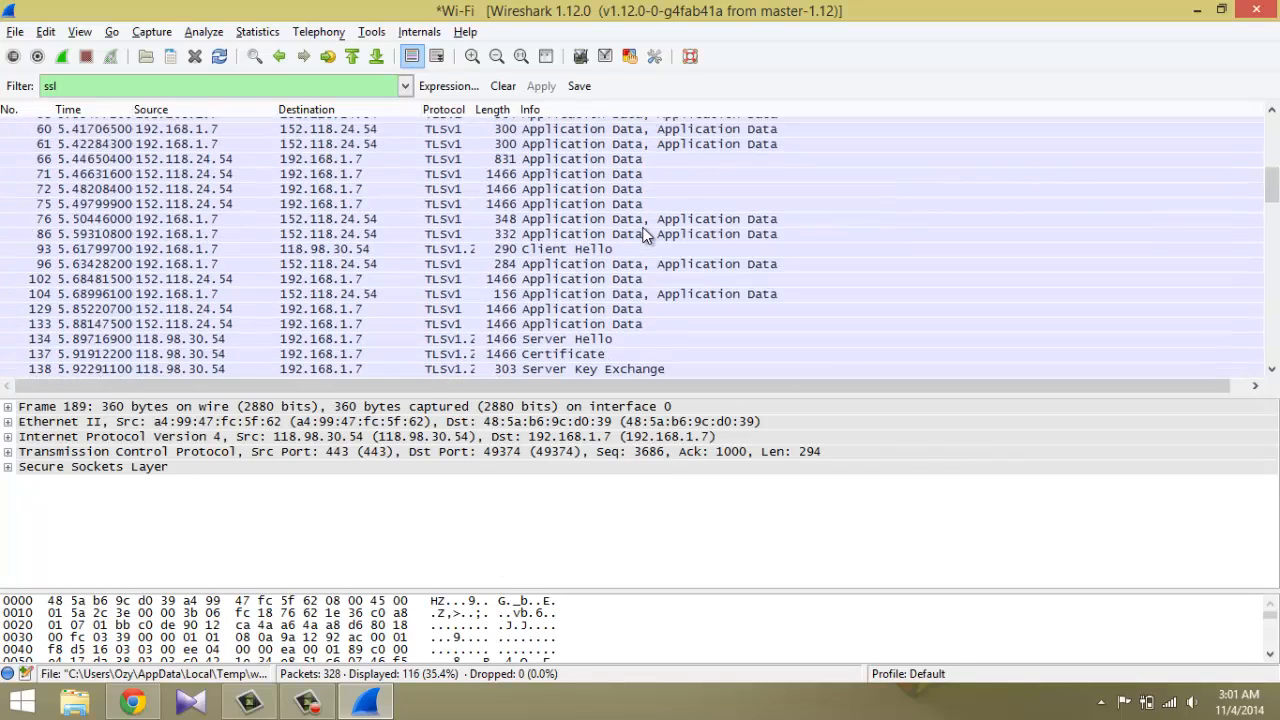
pyautogui.click(660, 283)
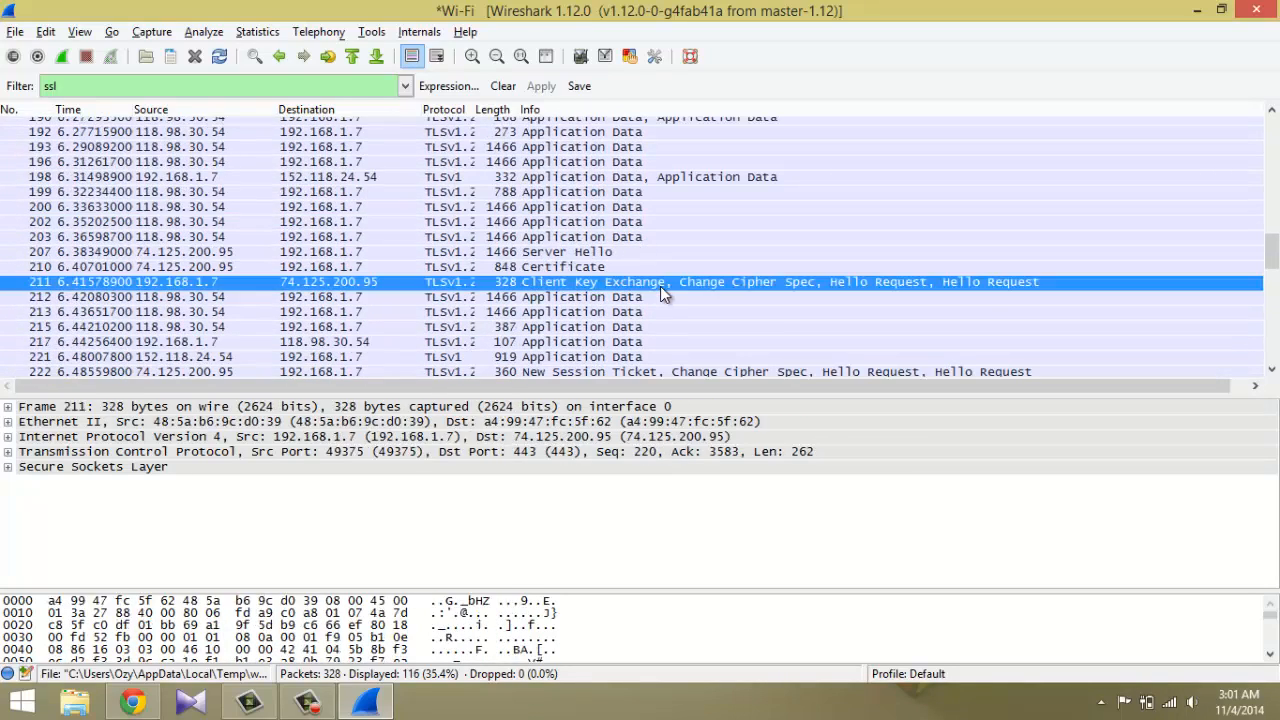
pyautogui.scroll(-10, 645, 295)
pyautogui.scroll(-5, 645, 298)
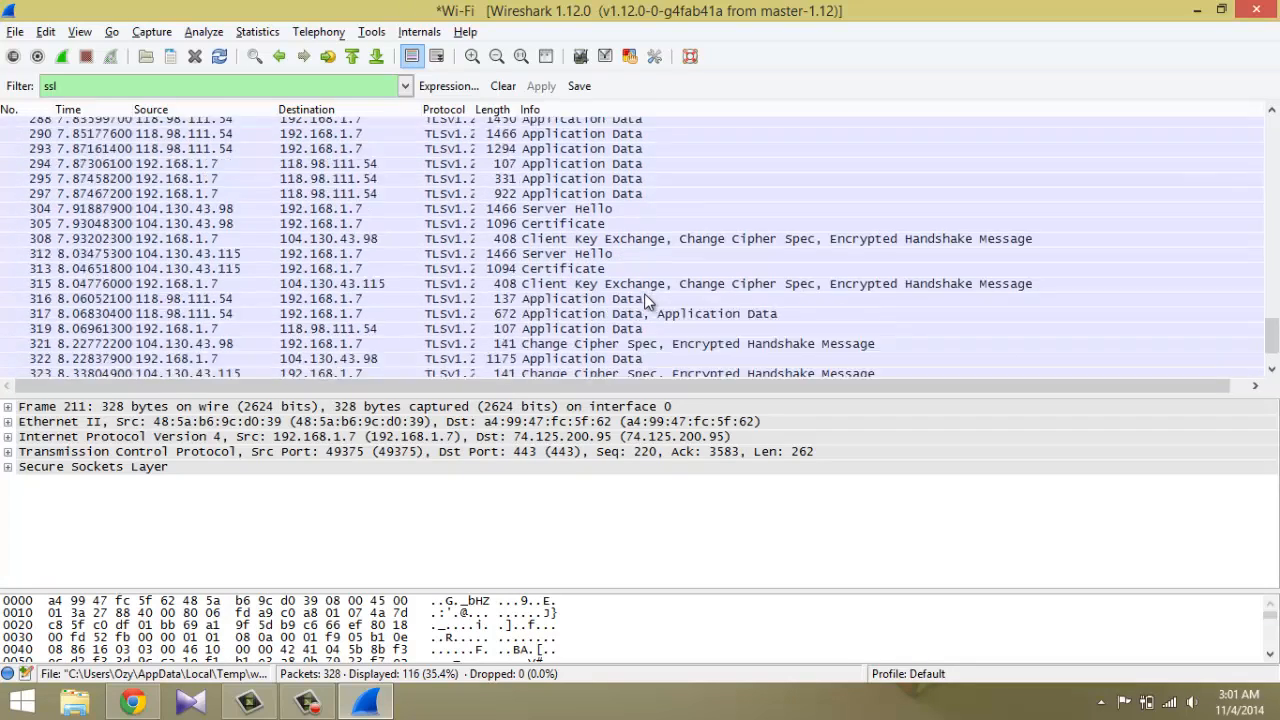
# Inspect packet 315, expanding its Secure Sockets Layer section and the Encrypted Handshake Message record, and check its raw bytes
pyautogui.click(705, 235)
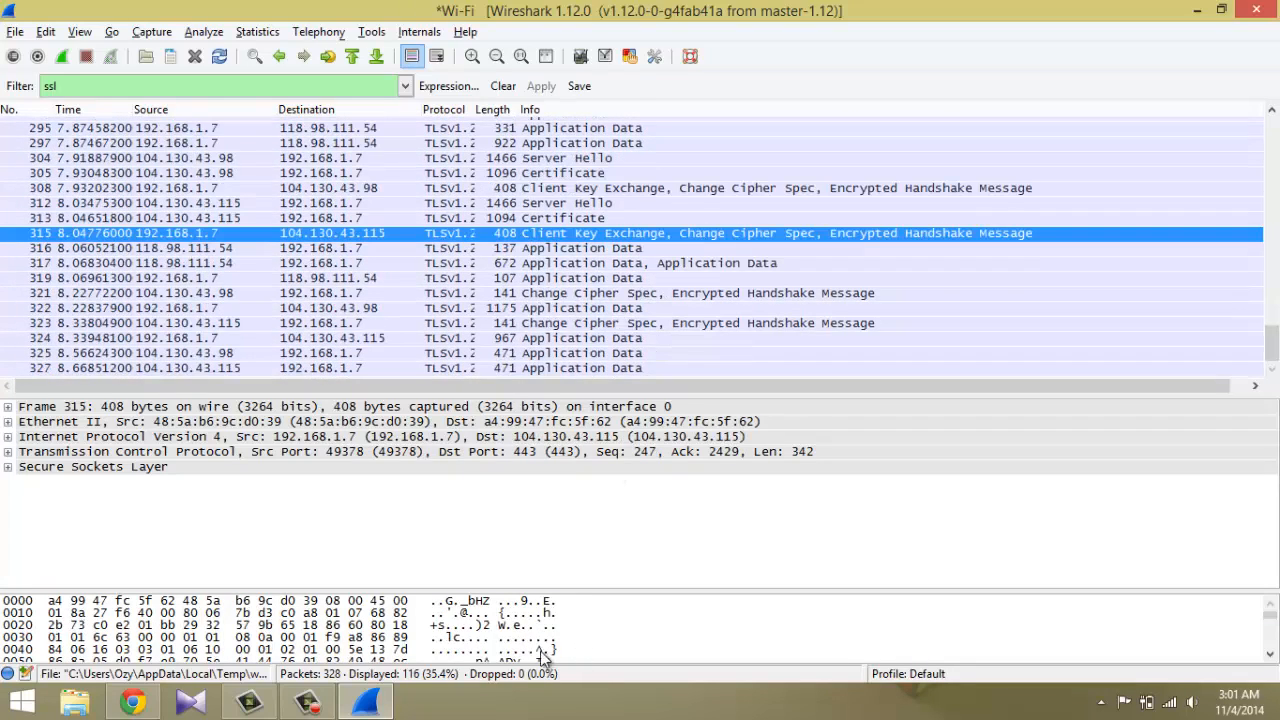
pyautogui.click(440, 603)
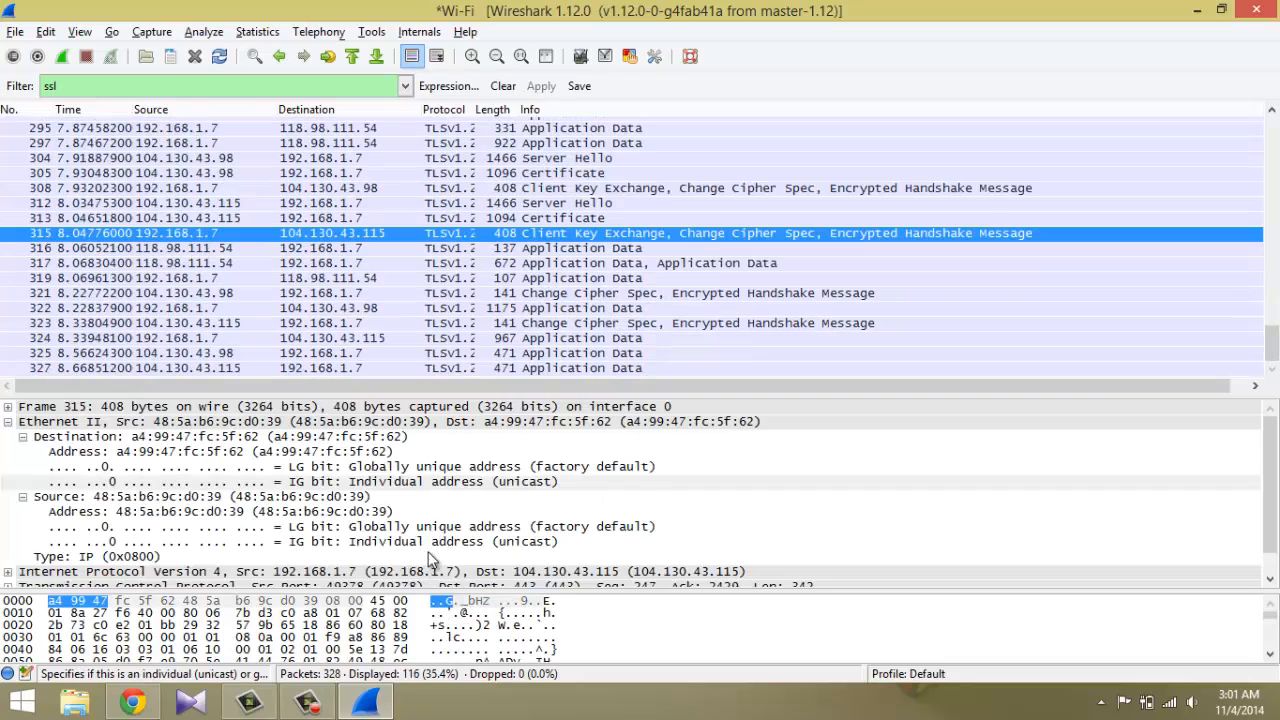
pyautogui.scroll(-1, 430, 560)
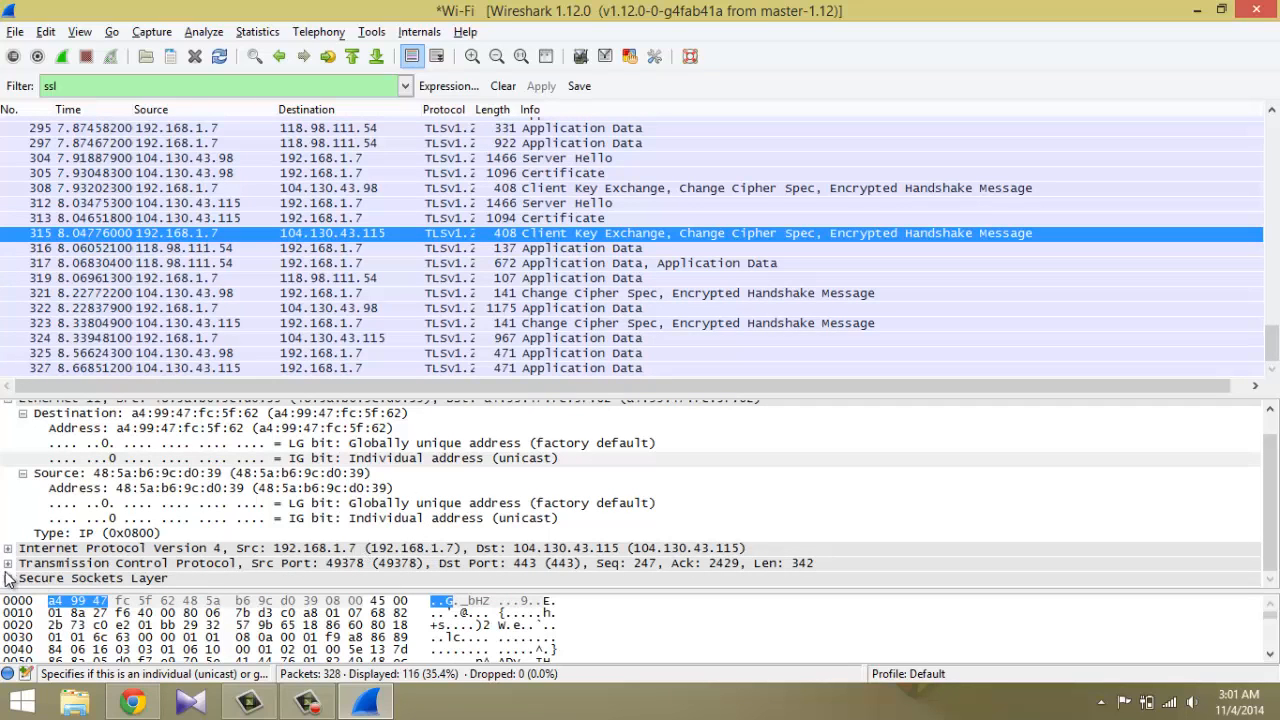
pyautogui.click(8, 578)
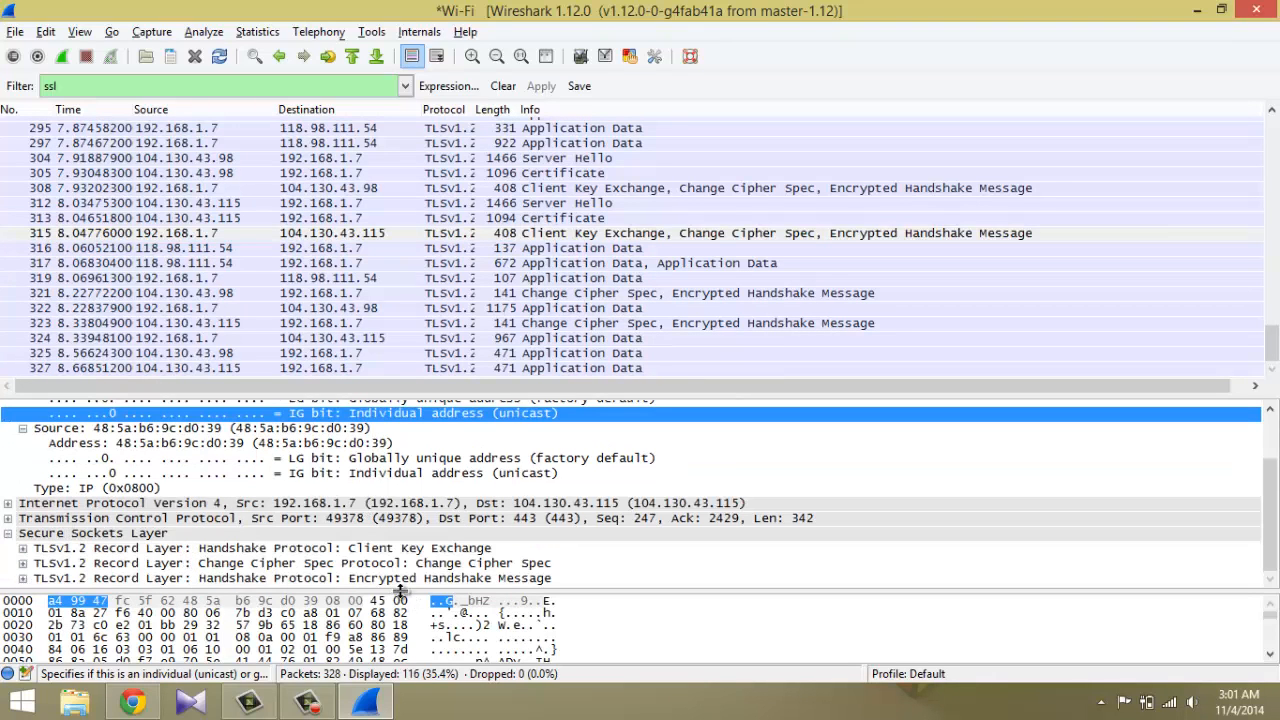
pyautogui.click(22, 578)
pyautogui.scroll(-2, 210, 526)
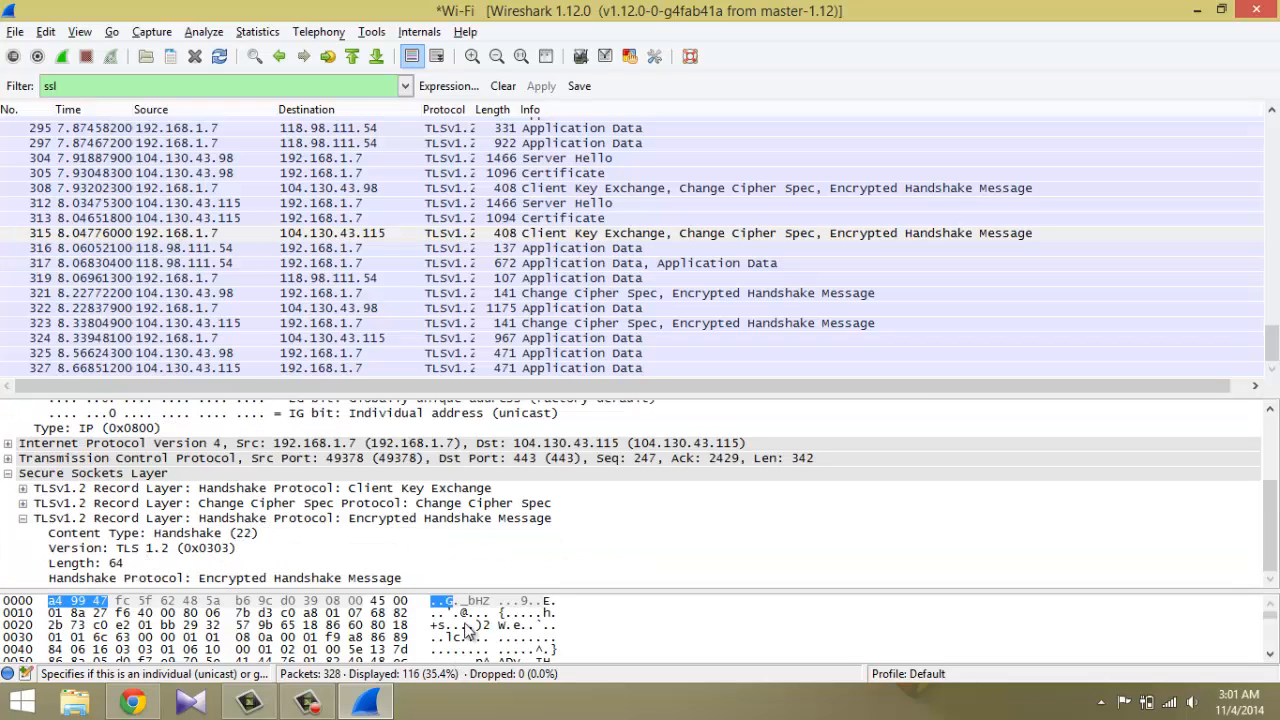
pyautogui.click(466, 630)
pyautogui.click(1197, 10)
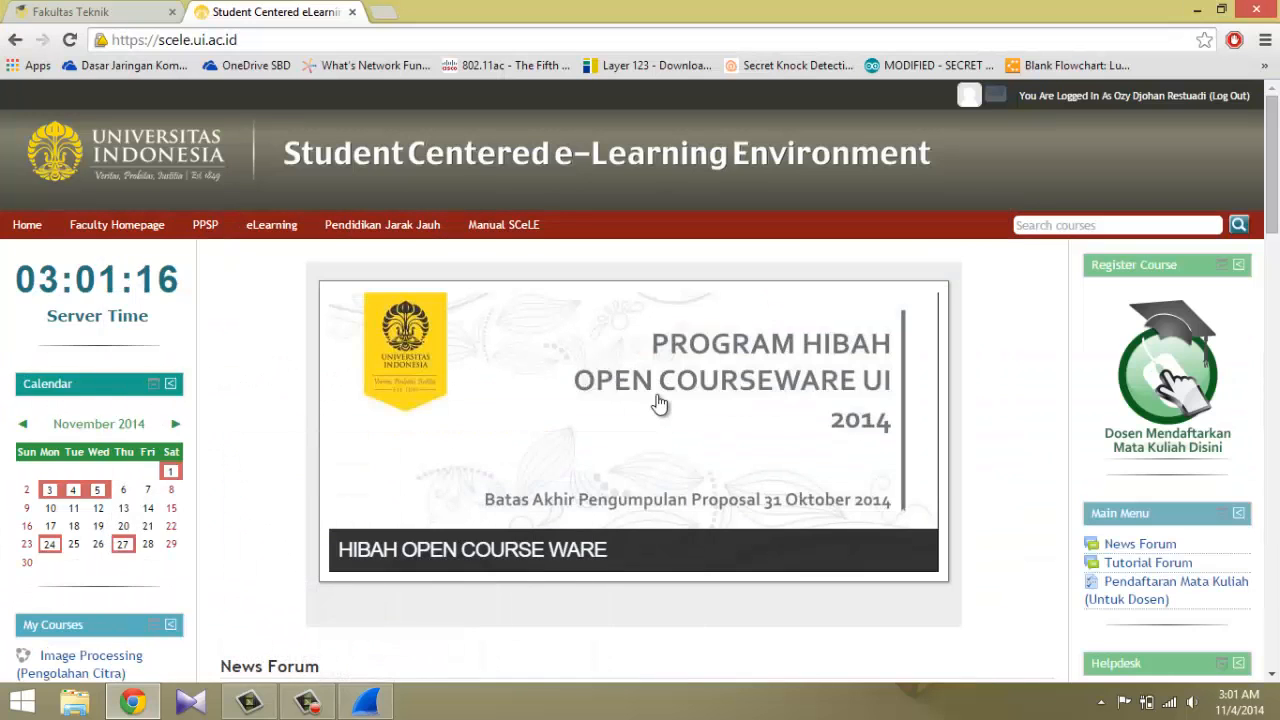
pyautogui.click(136, 12)
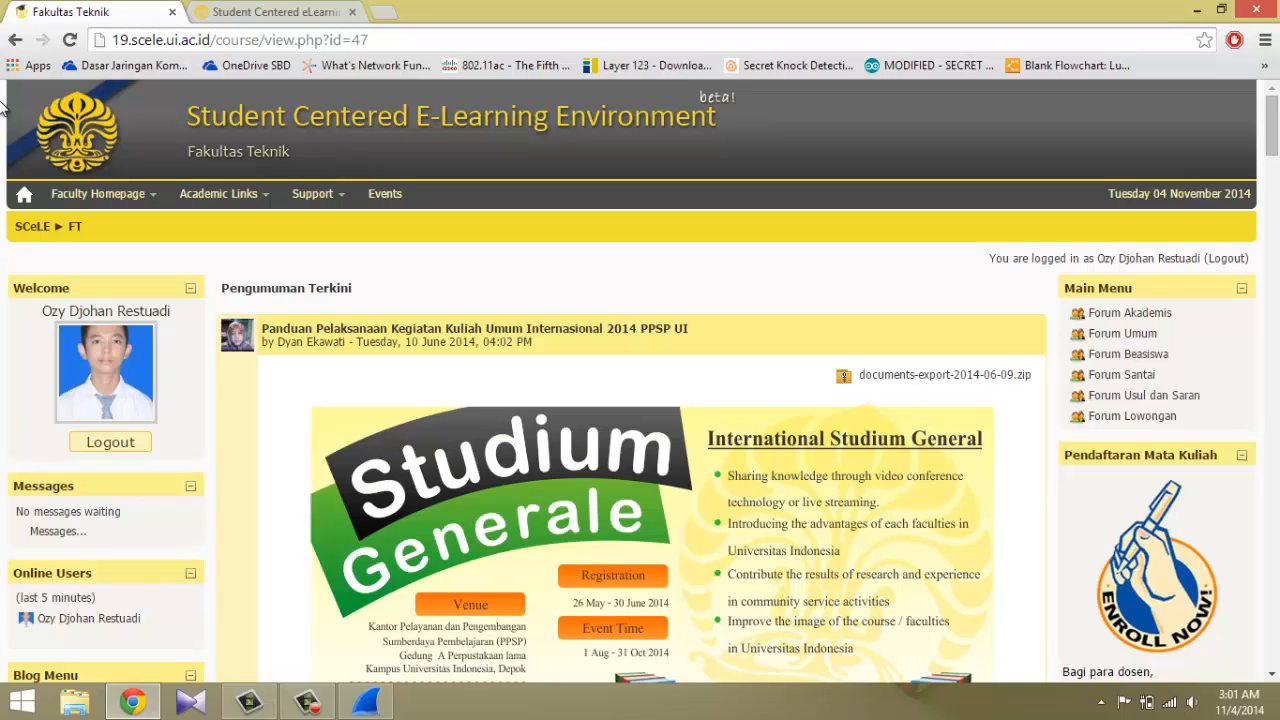
pyautogui.click(205, 12)
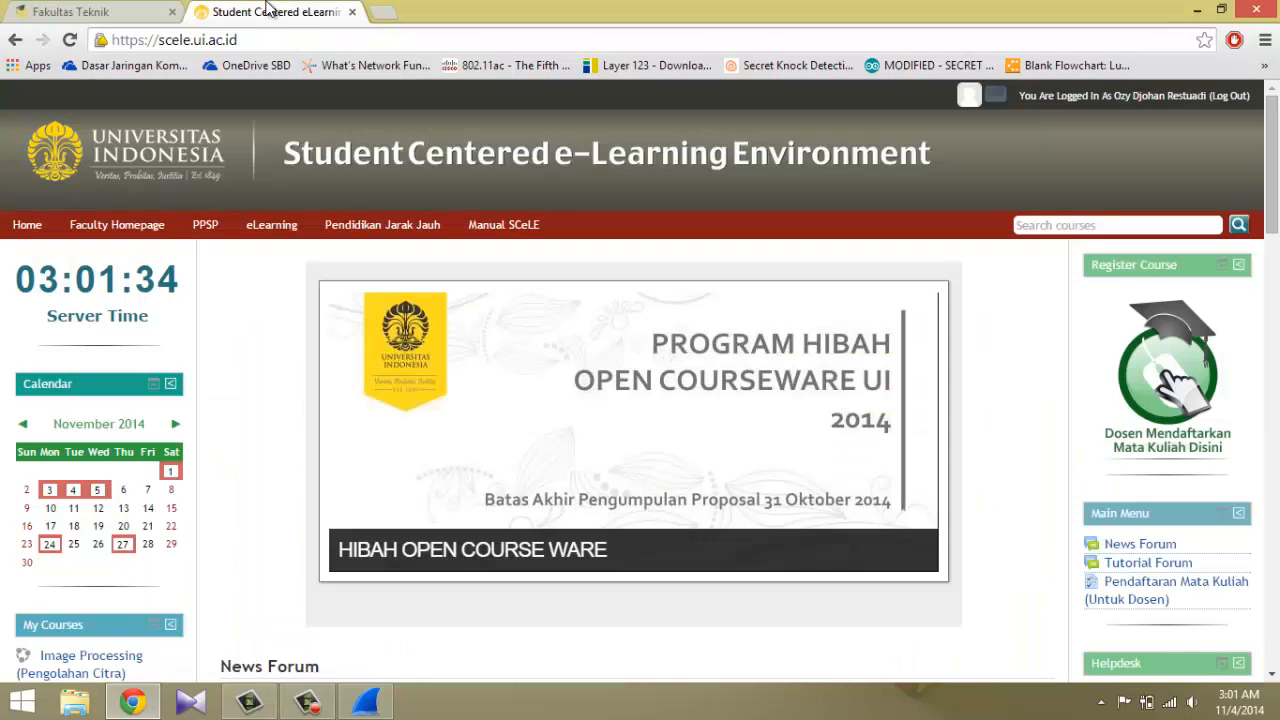
pyautogui.moveTo(1273, 136)
pyautogui.mouseDown()
pyautogui.moveTo(1274, 247)
pyautogui.moveTo(1278, 112)
pyautogui.mouseUp()
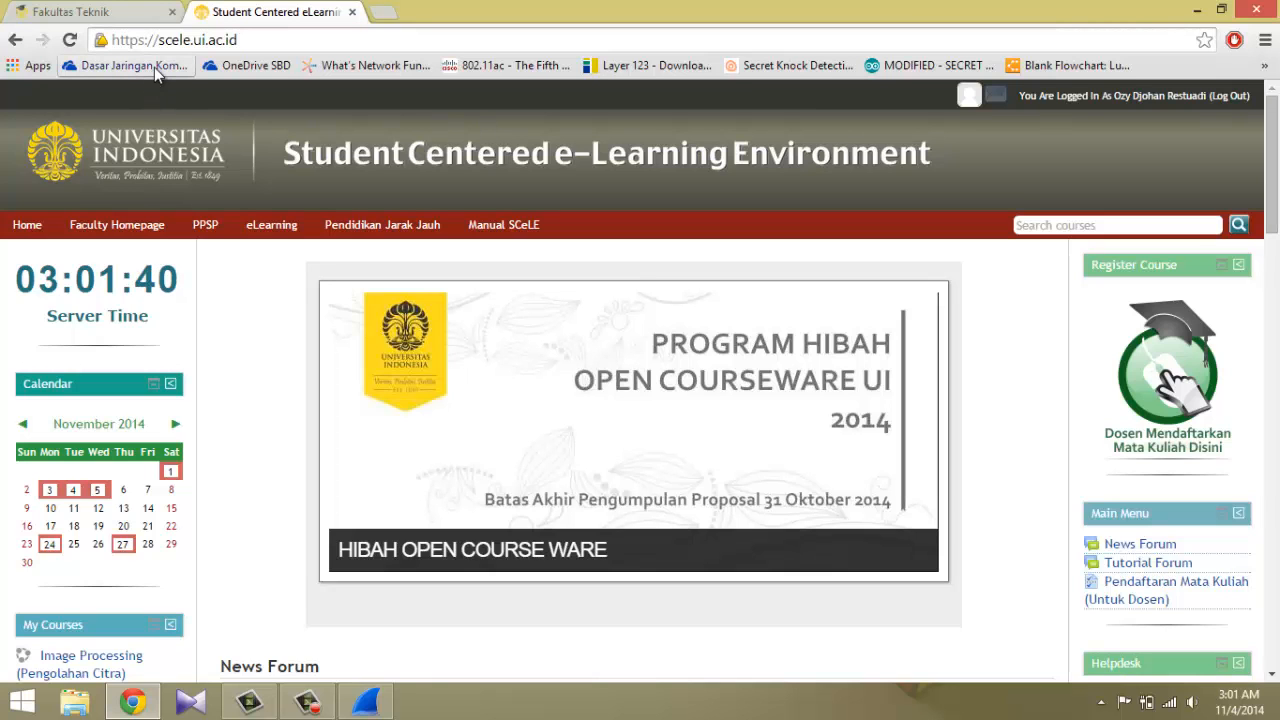
pyautogui.click(130, 12)
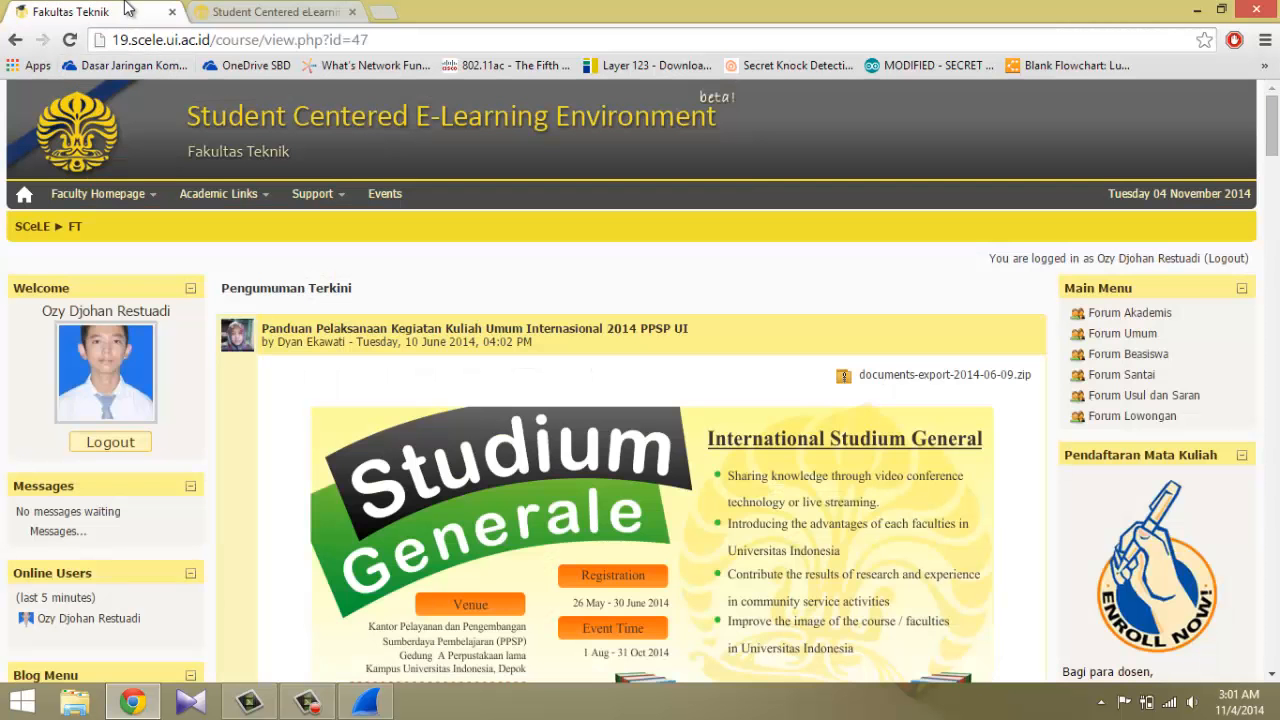
pyautogui.click(245, 10)
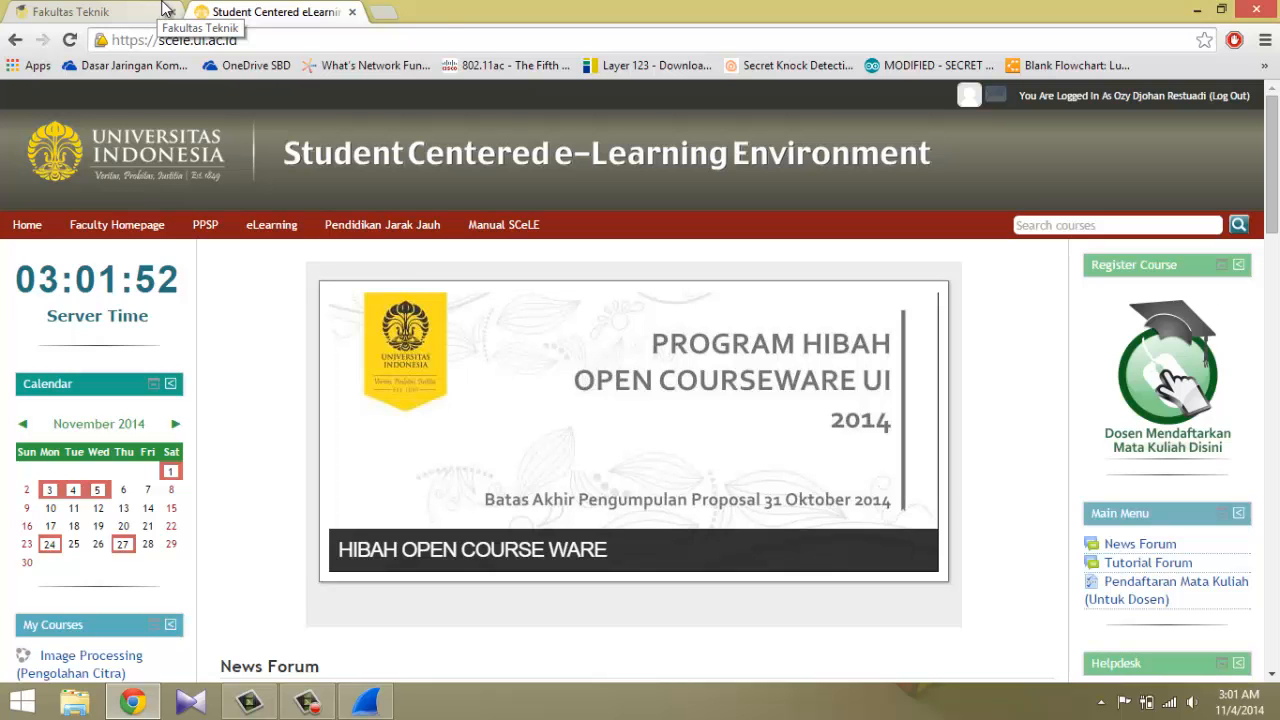
pyautogui.moveTo(1273, 155)
pyautogui.mouseDown()
pyautogui.moveTo(1276, 272)
pyautogui.moveTo(1276, 150)
pyautogui.mouseUp()
pyautogui.click(87, 8)
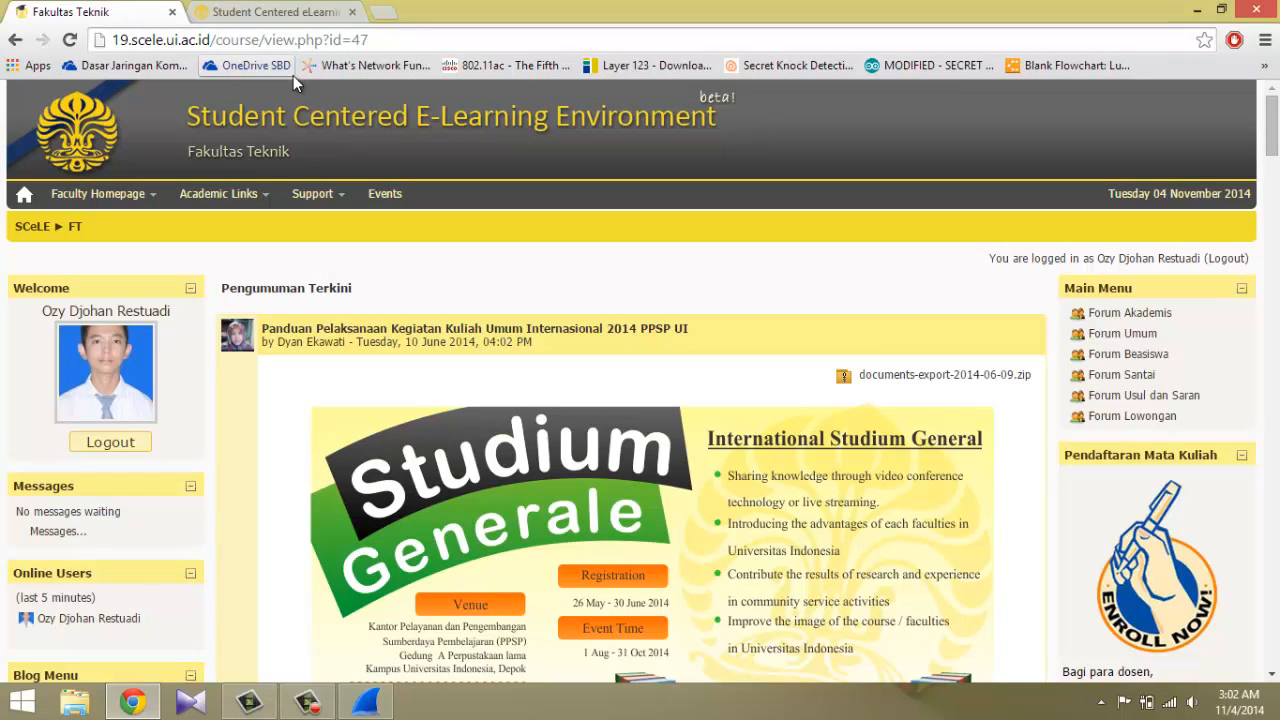
pyautogui.click(284, 10)
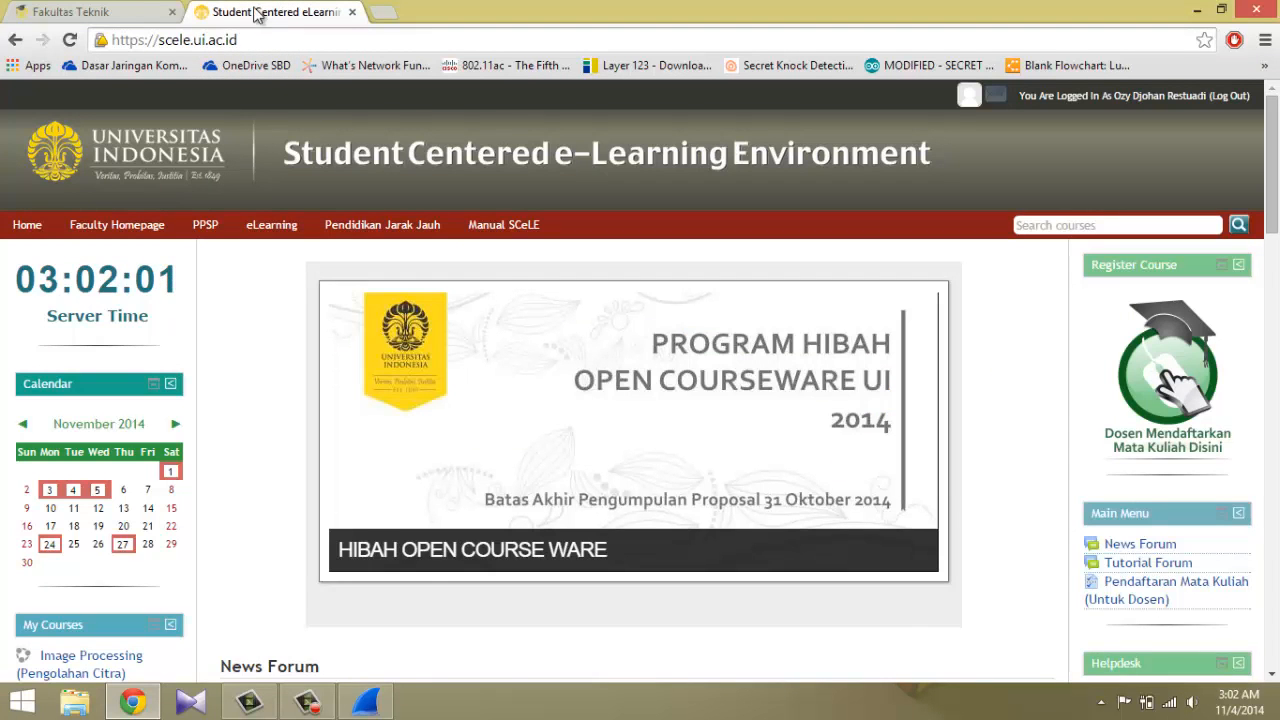
pyautogui.click(135, 9)
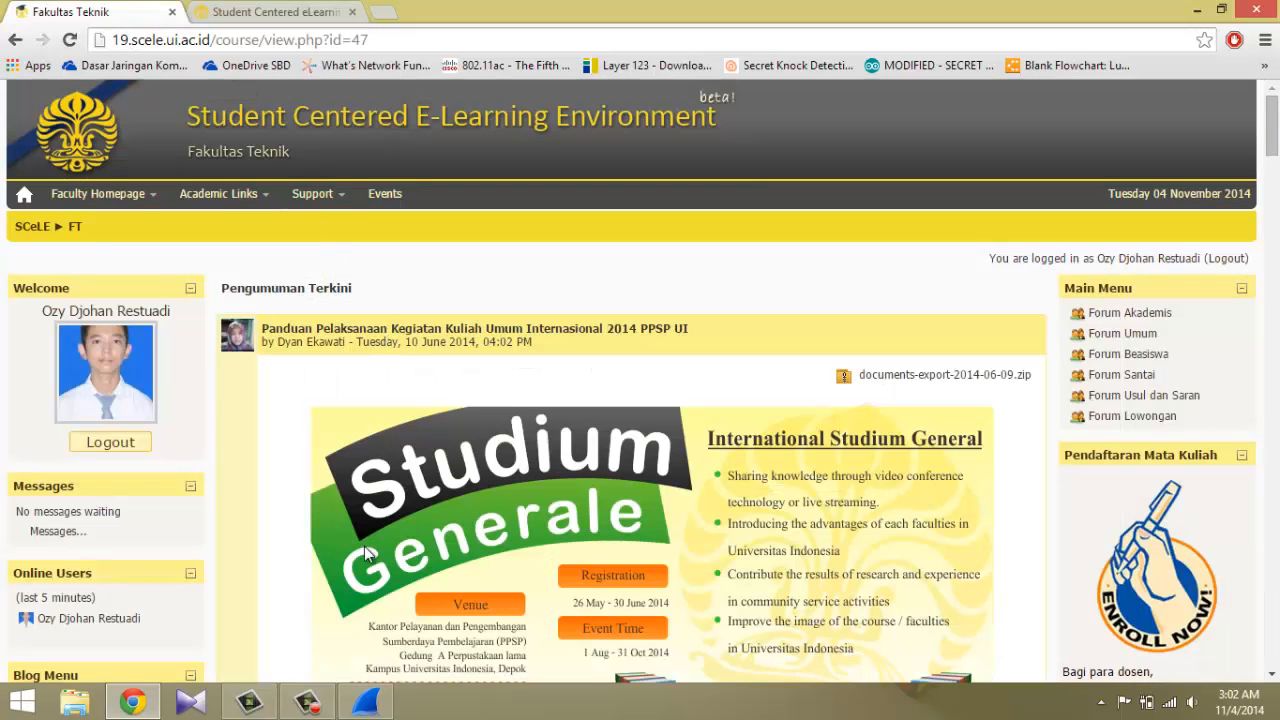